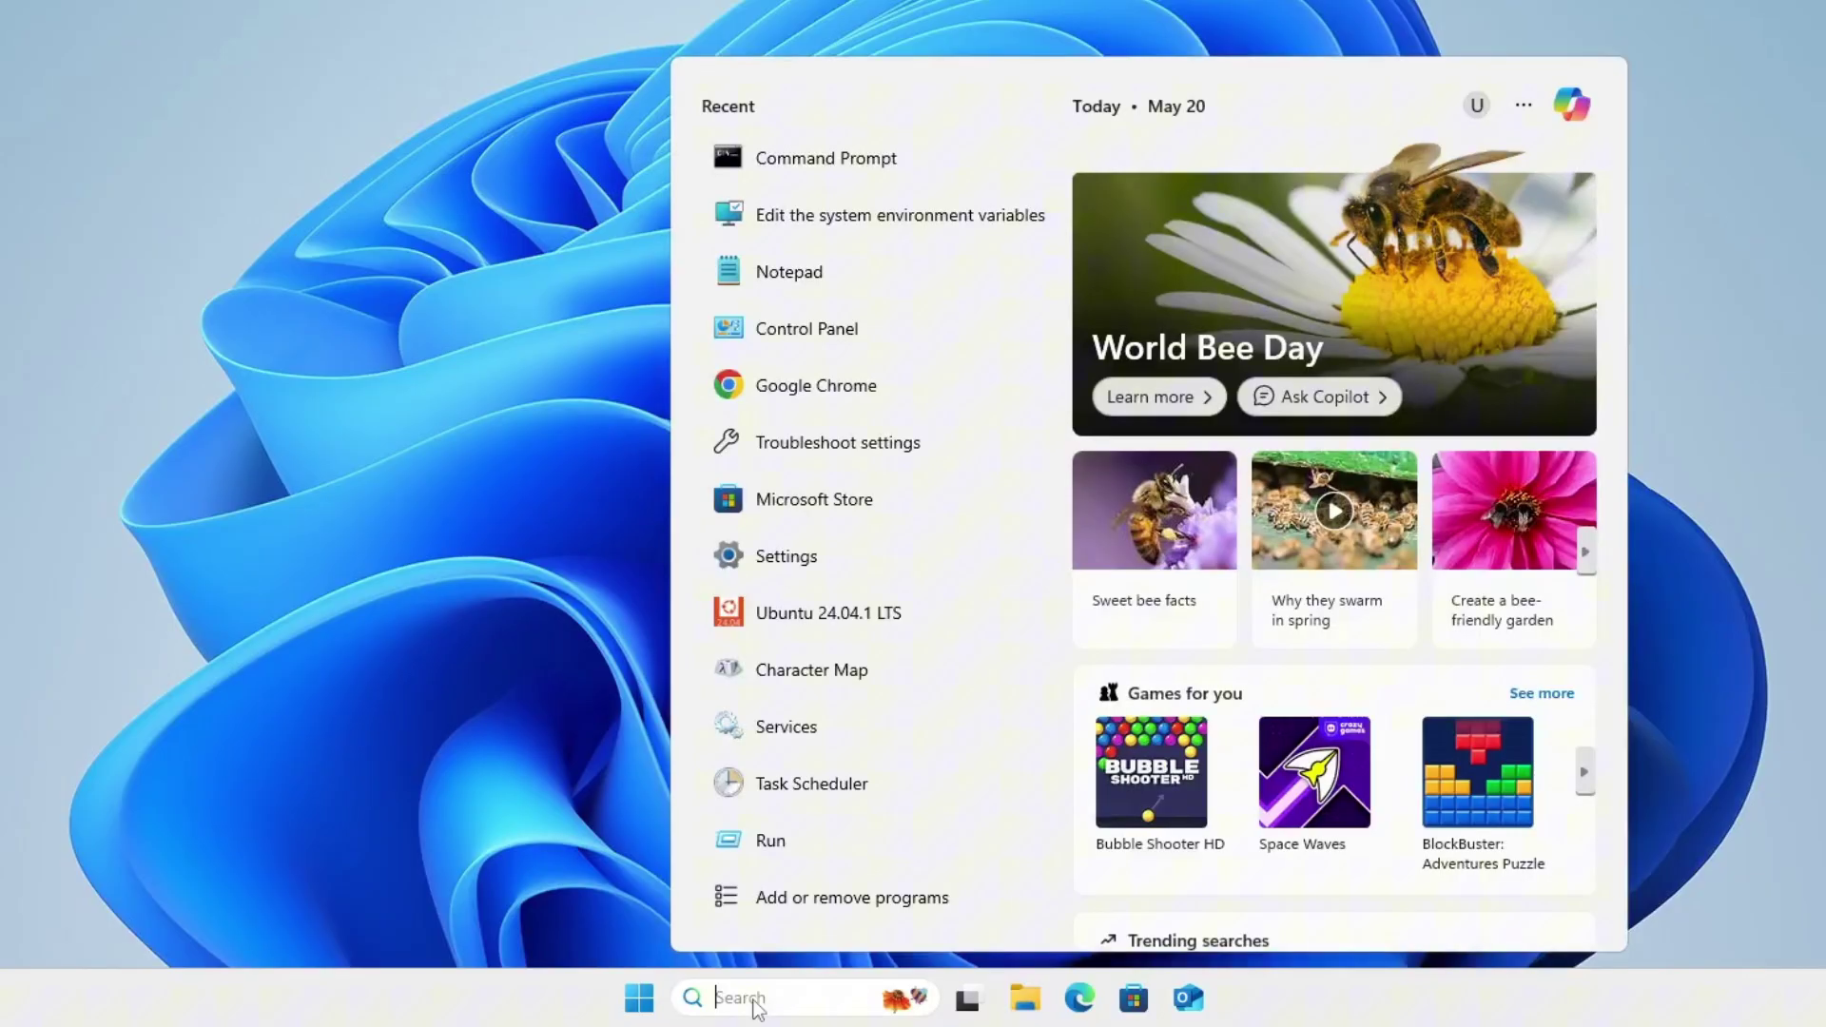
Search for 'cmd' and launch Command Prompt as administrator, approving the UAC prompt
type("cmd")
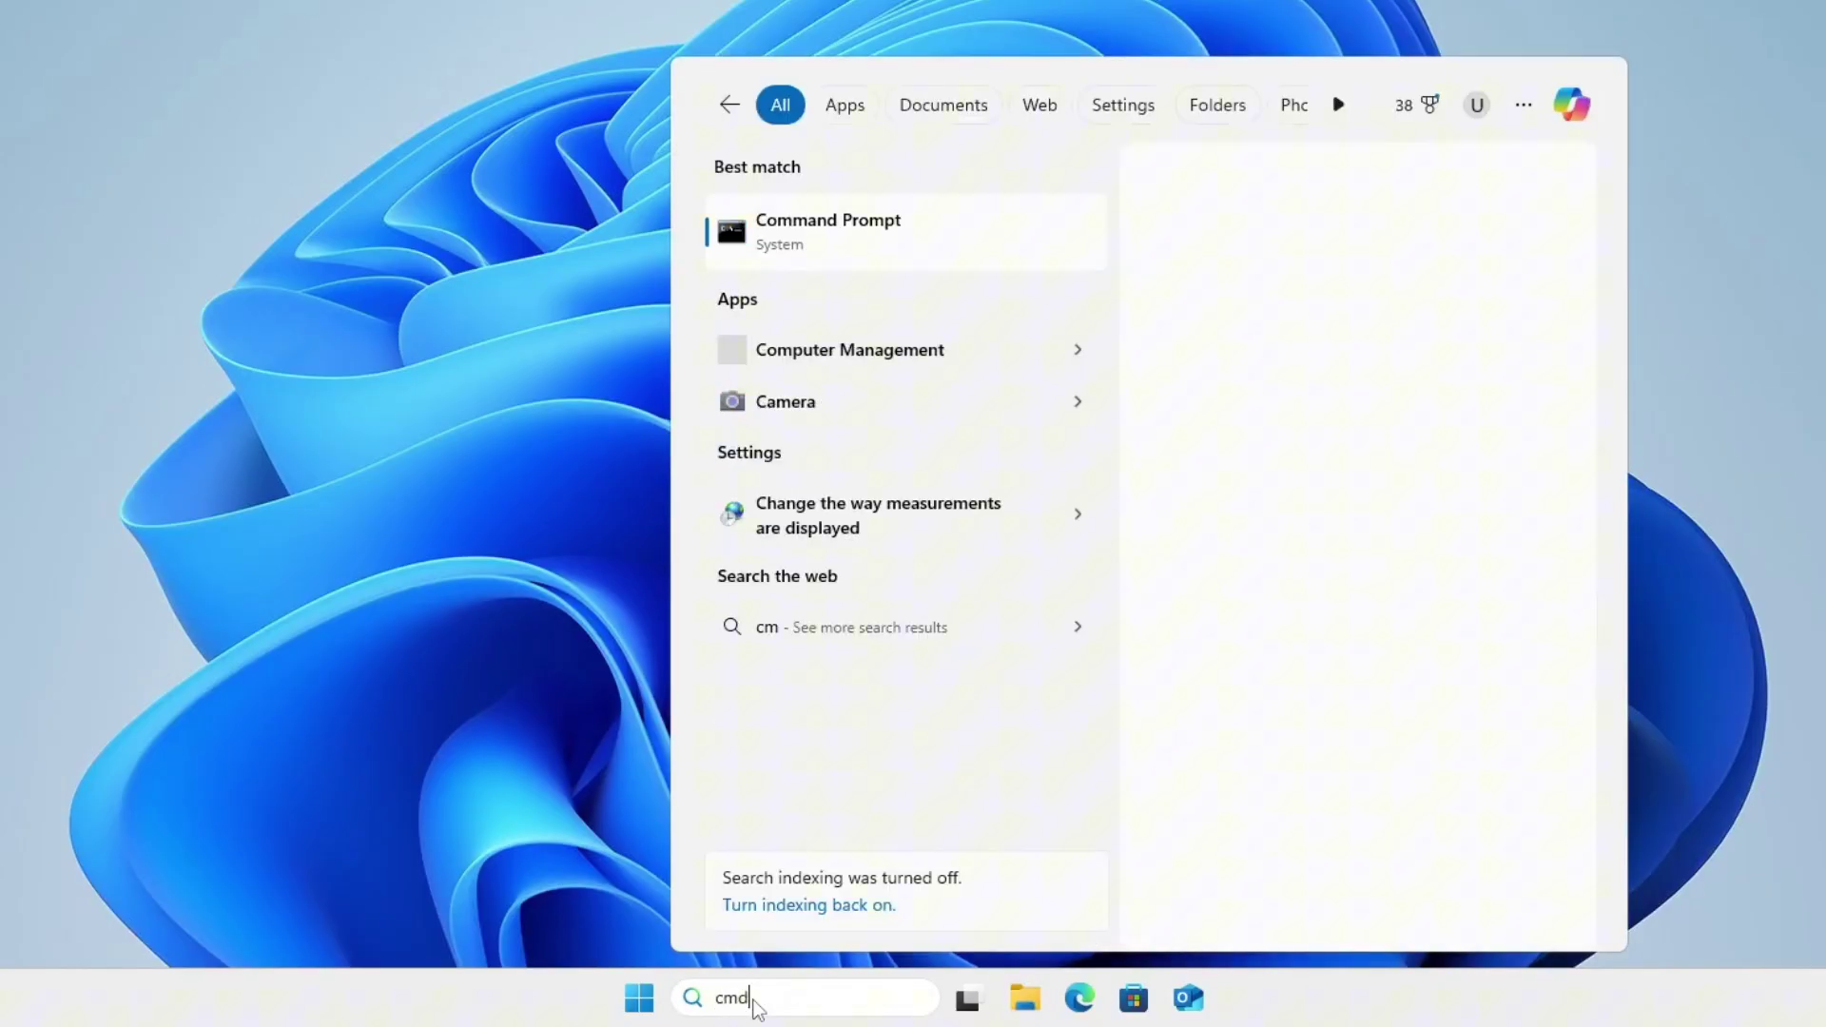
right_click(862, 251)
left_click(989, 277)
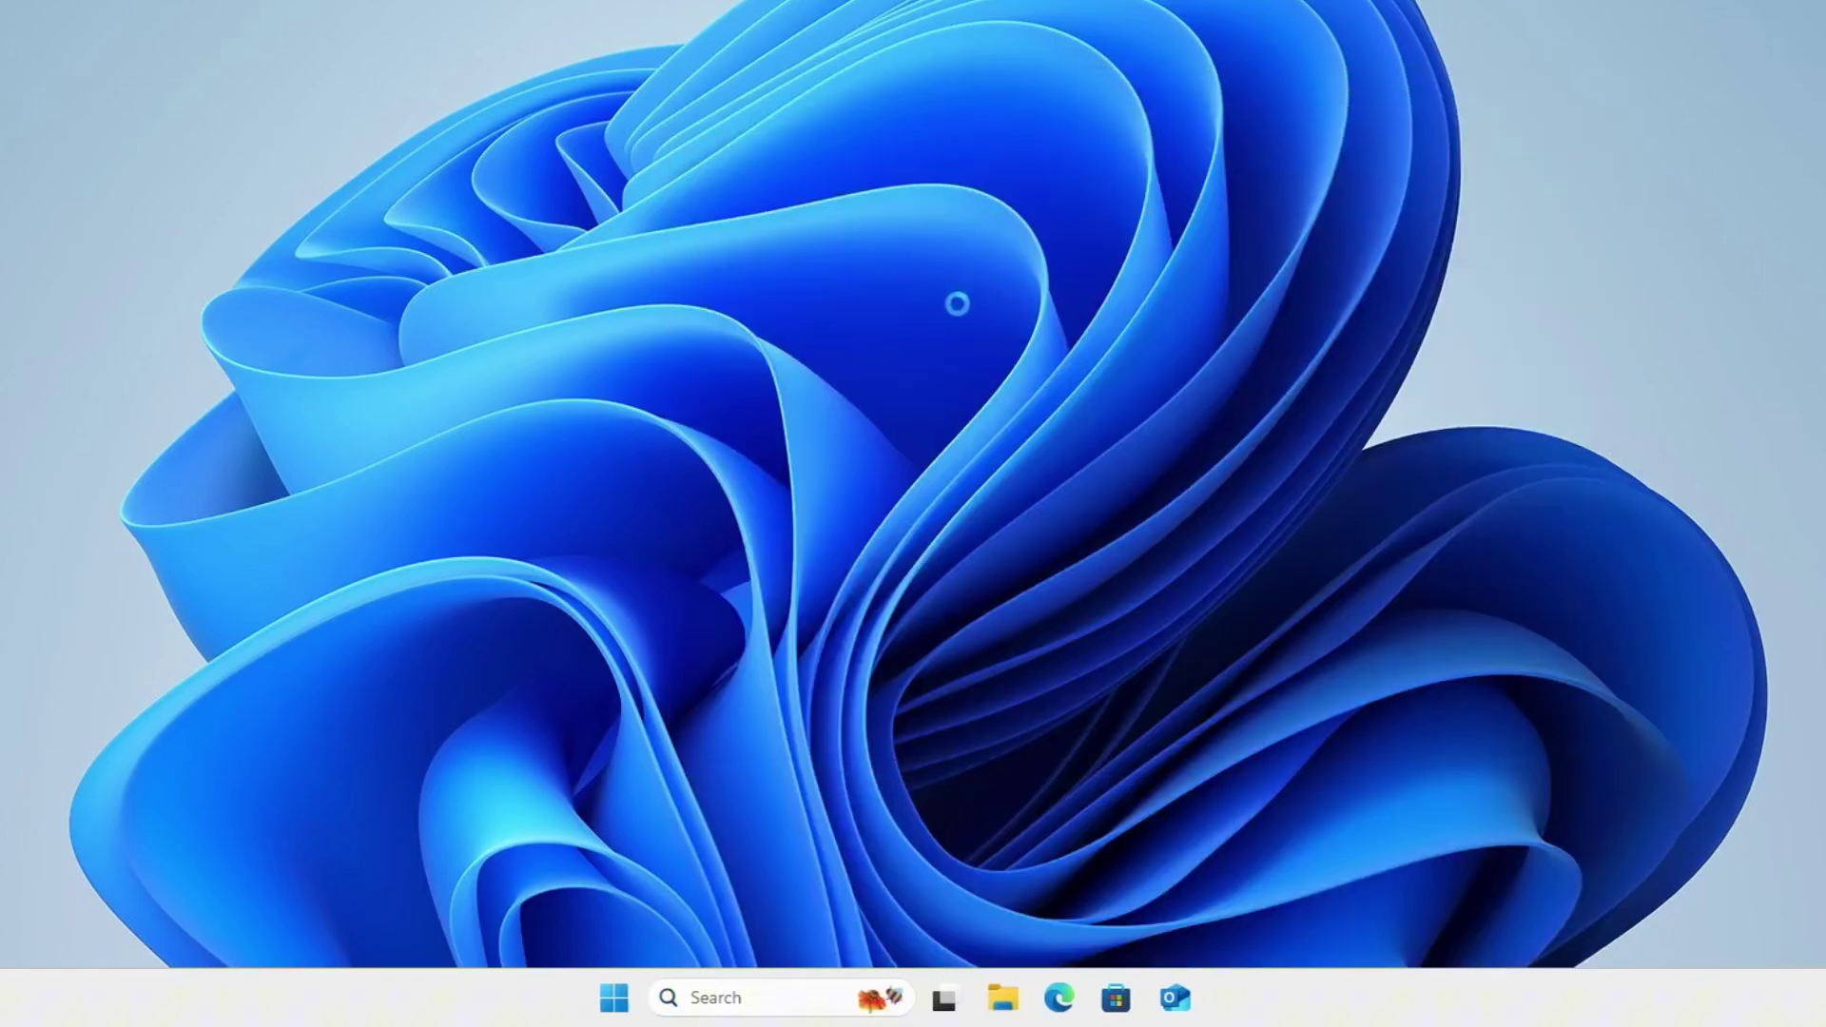
left_click(790, 550)
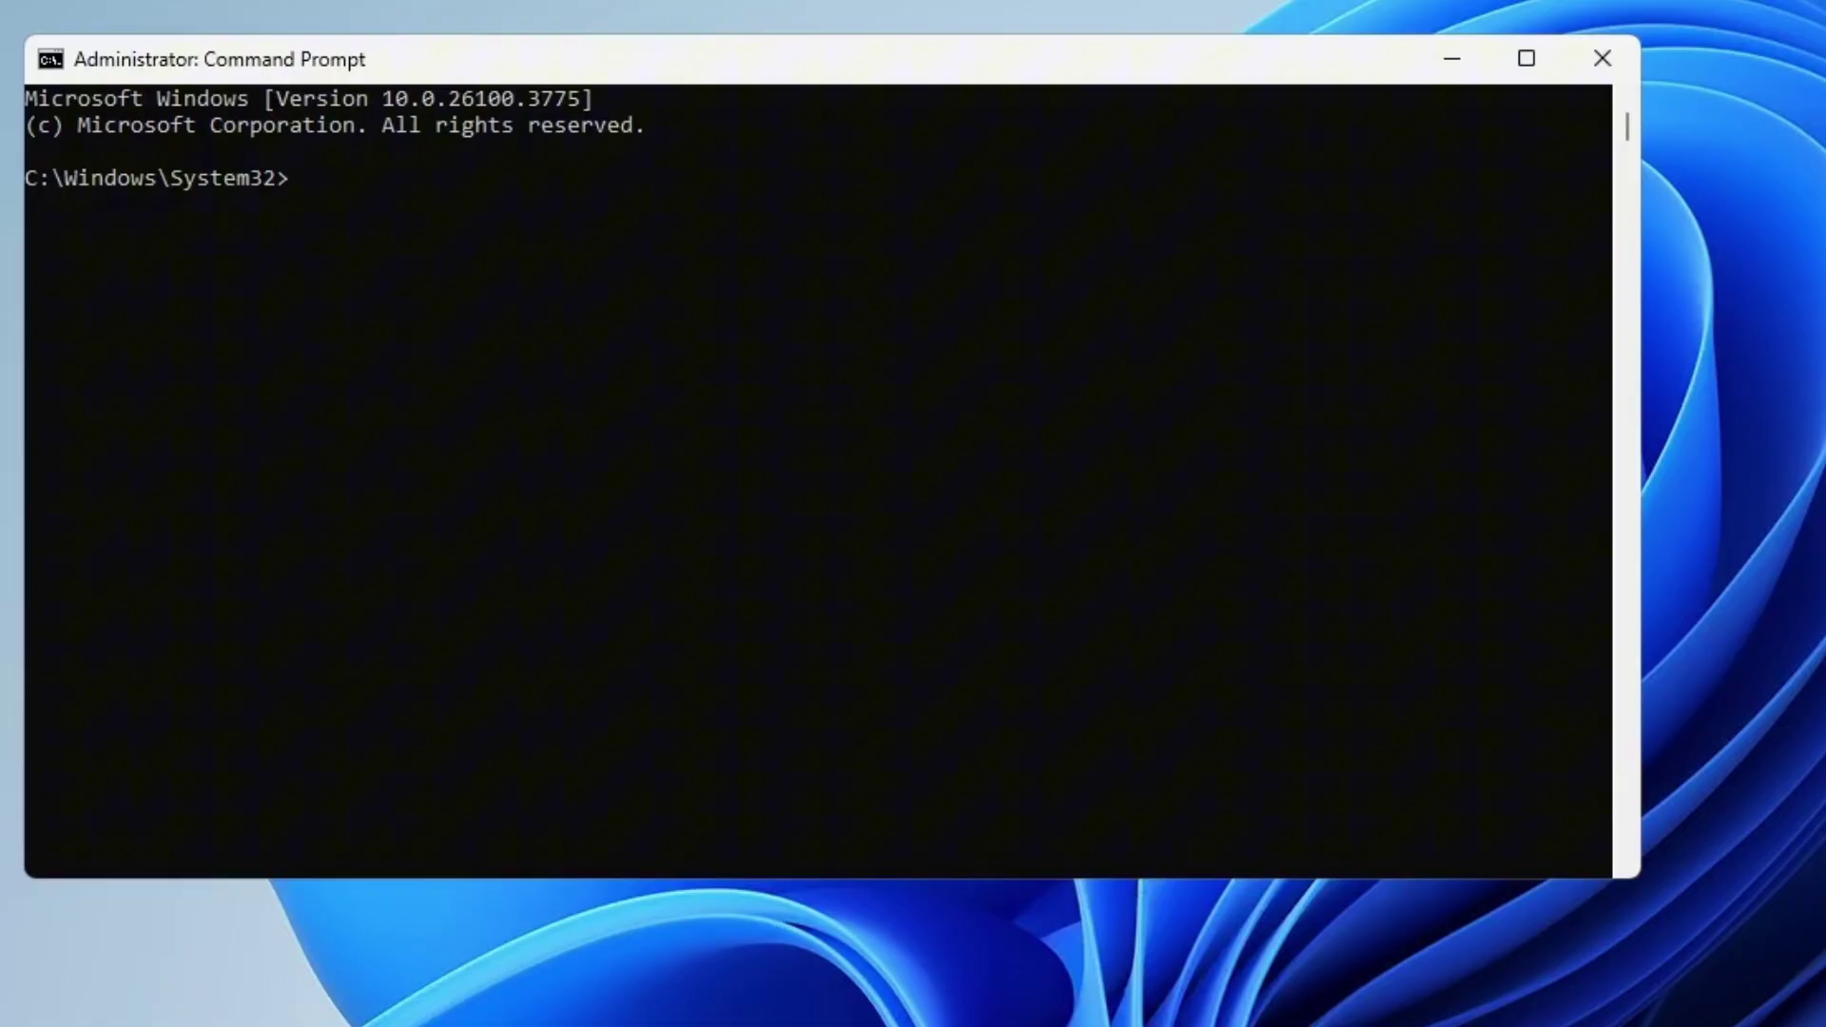
Run netsh int ip reset, netsh winsock reset and ipconfig /flushdns, then return to the desktop
type("netsh int ip reset c:\reset")
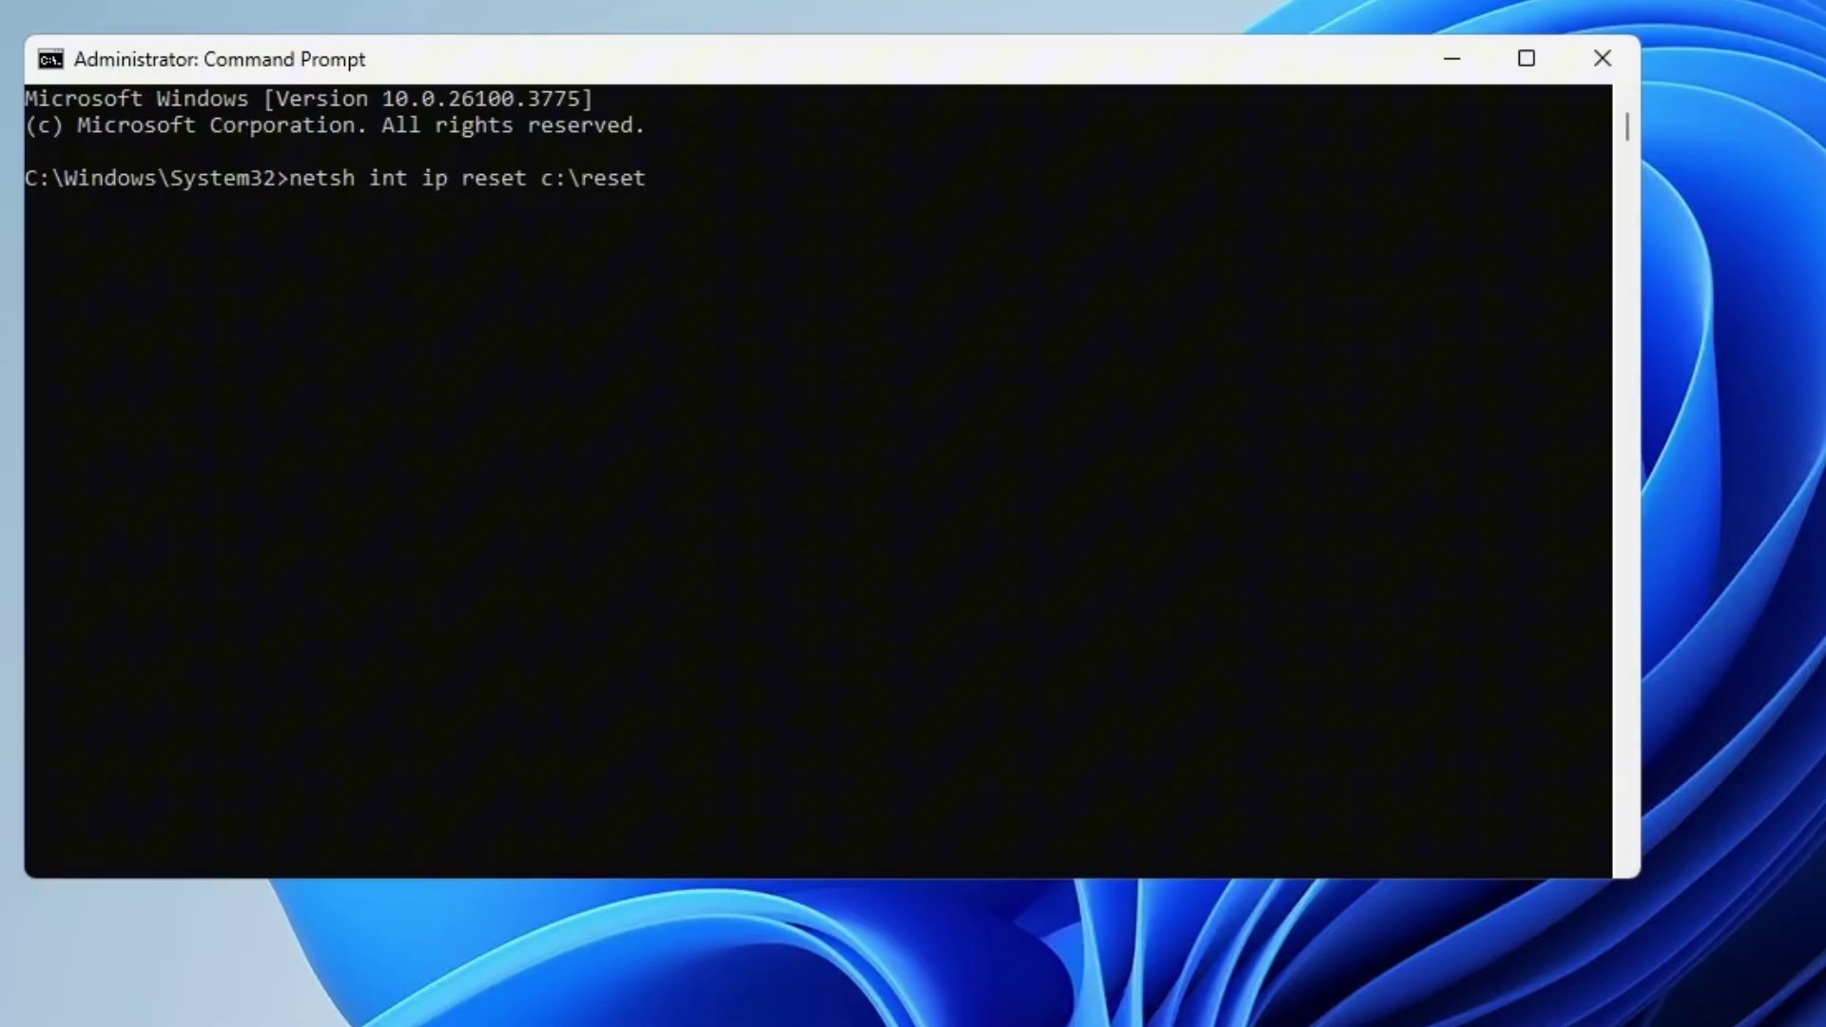
type("log.txt")
key("Return")
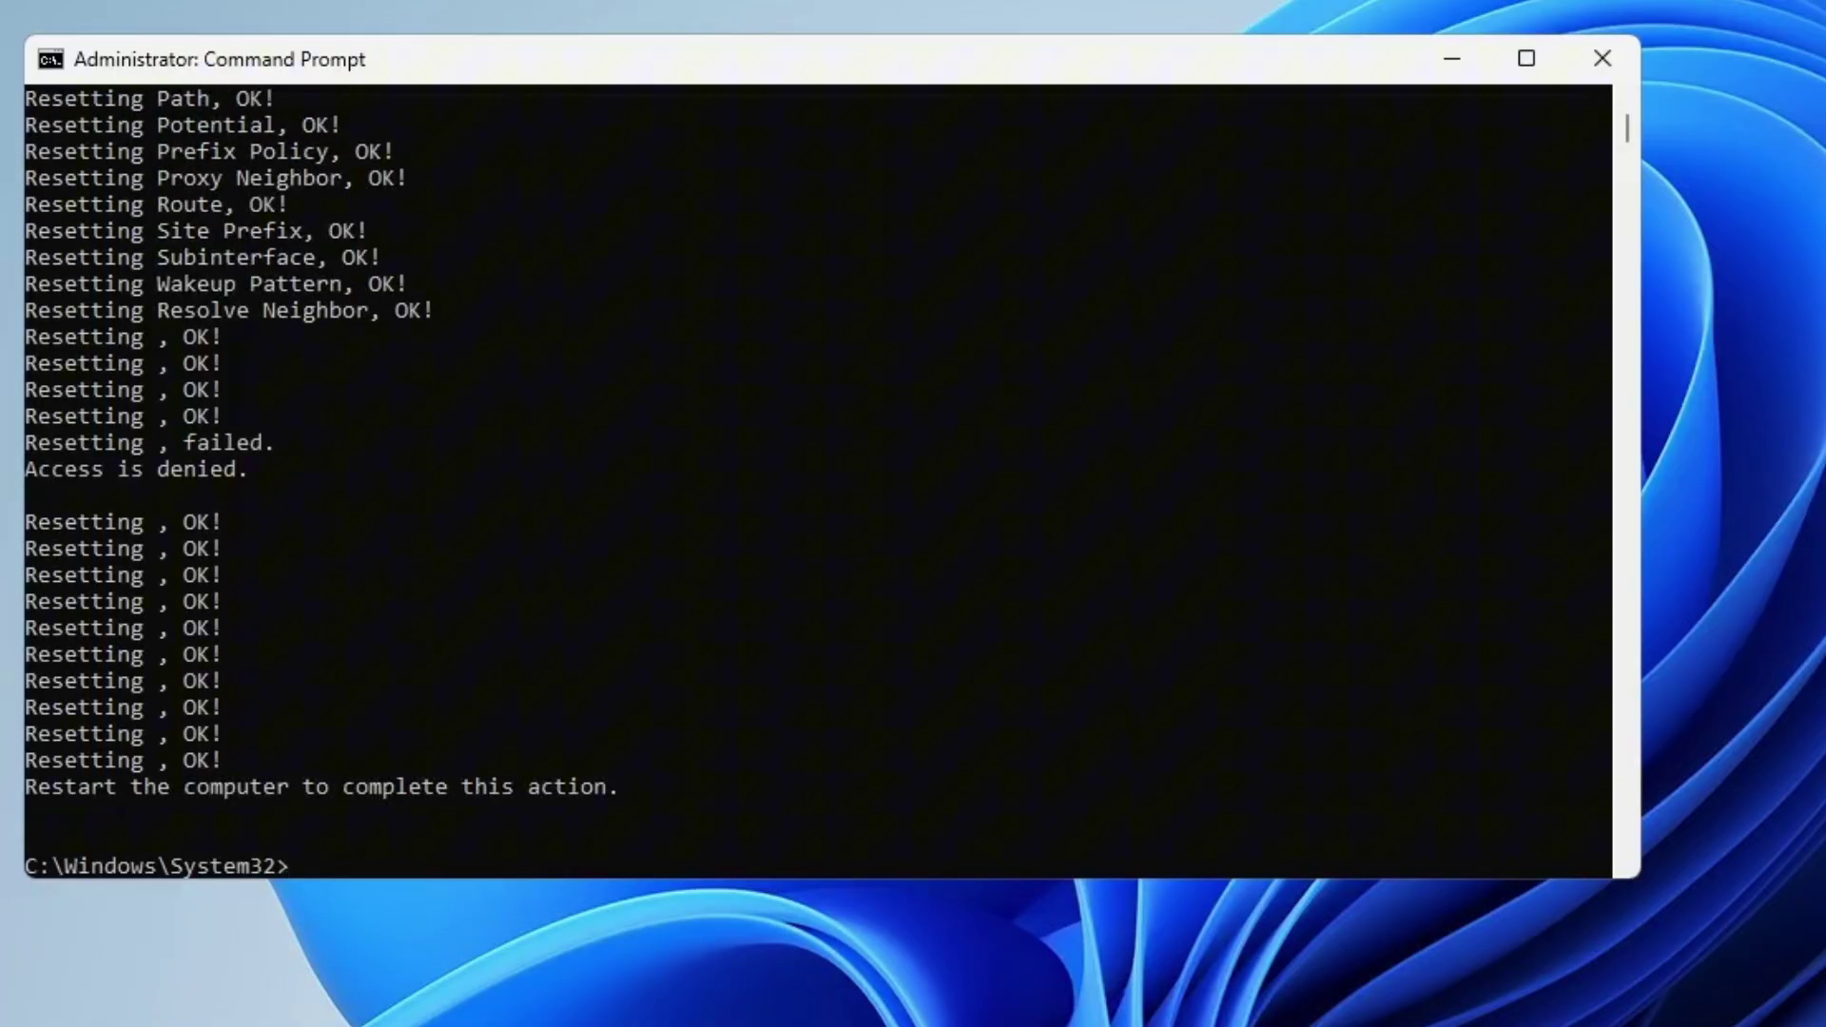
type("netsh winsock reset")
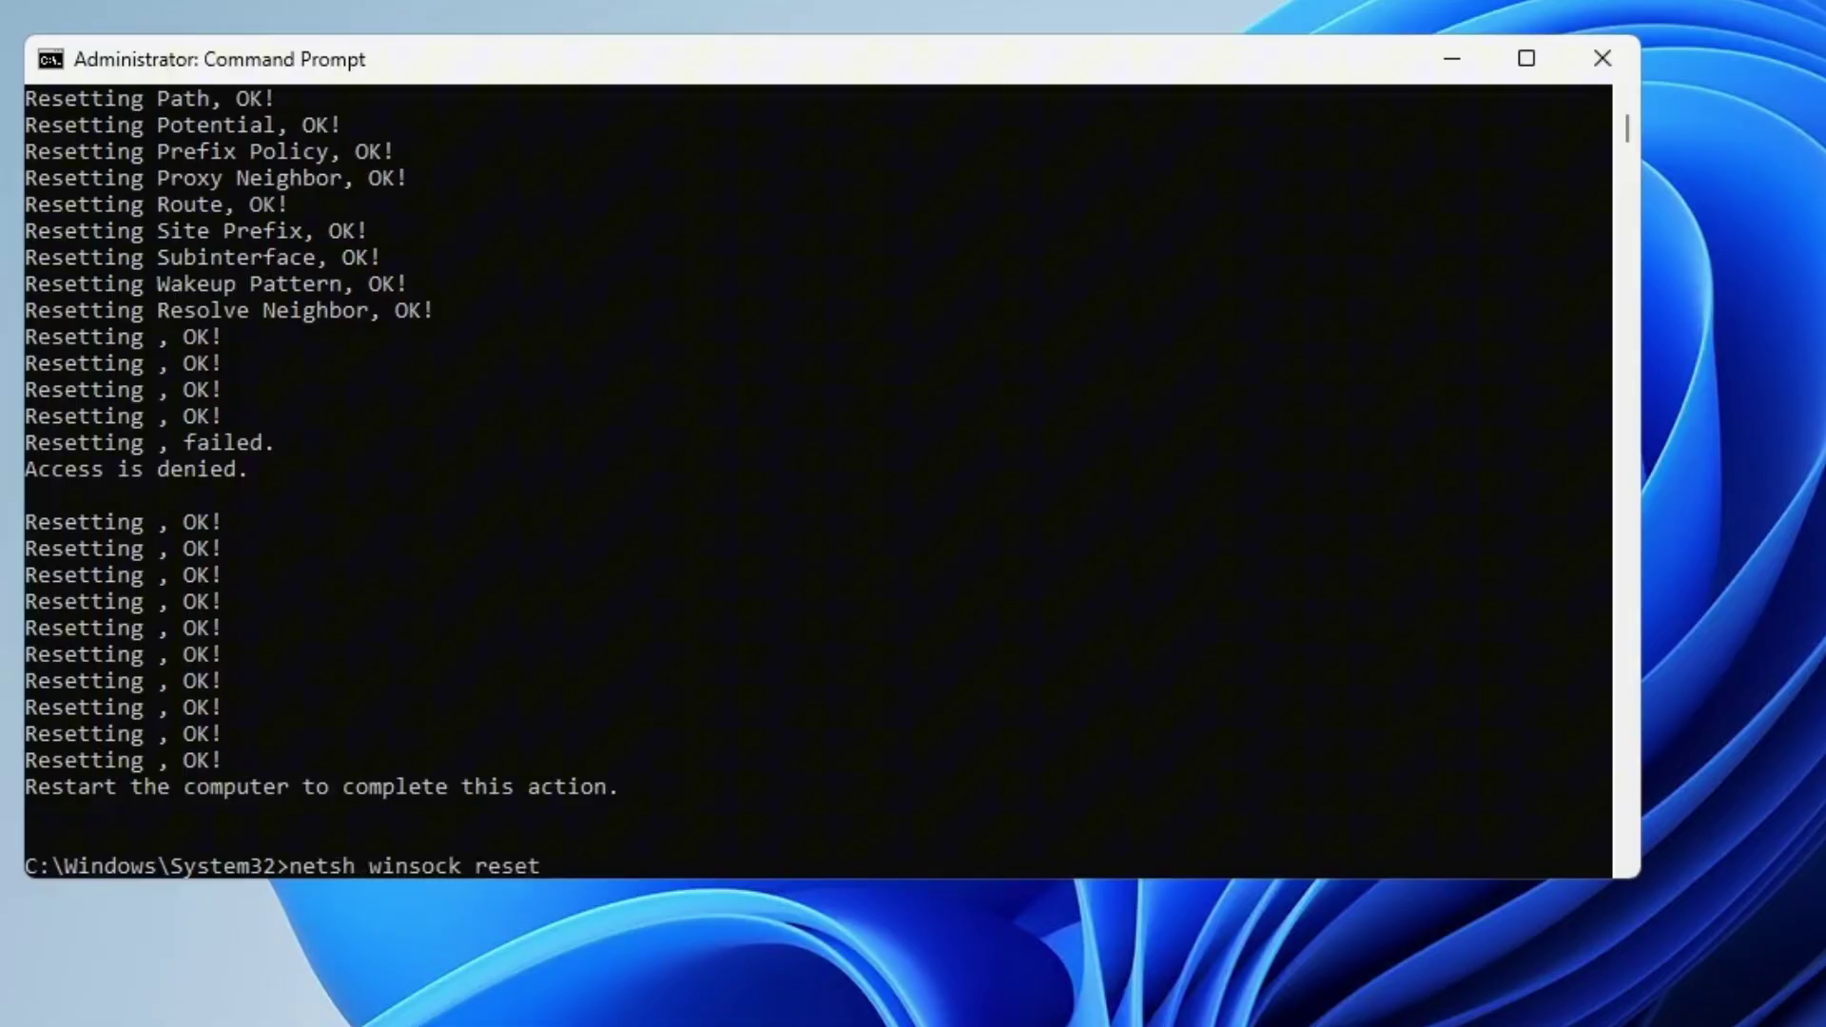
key("Return")
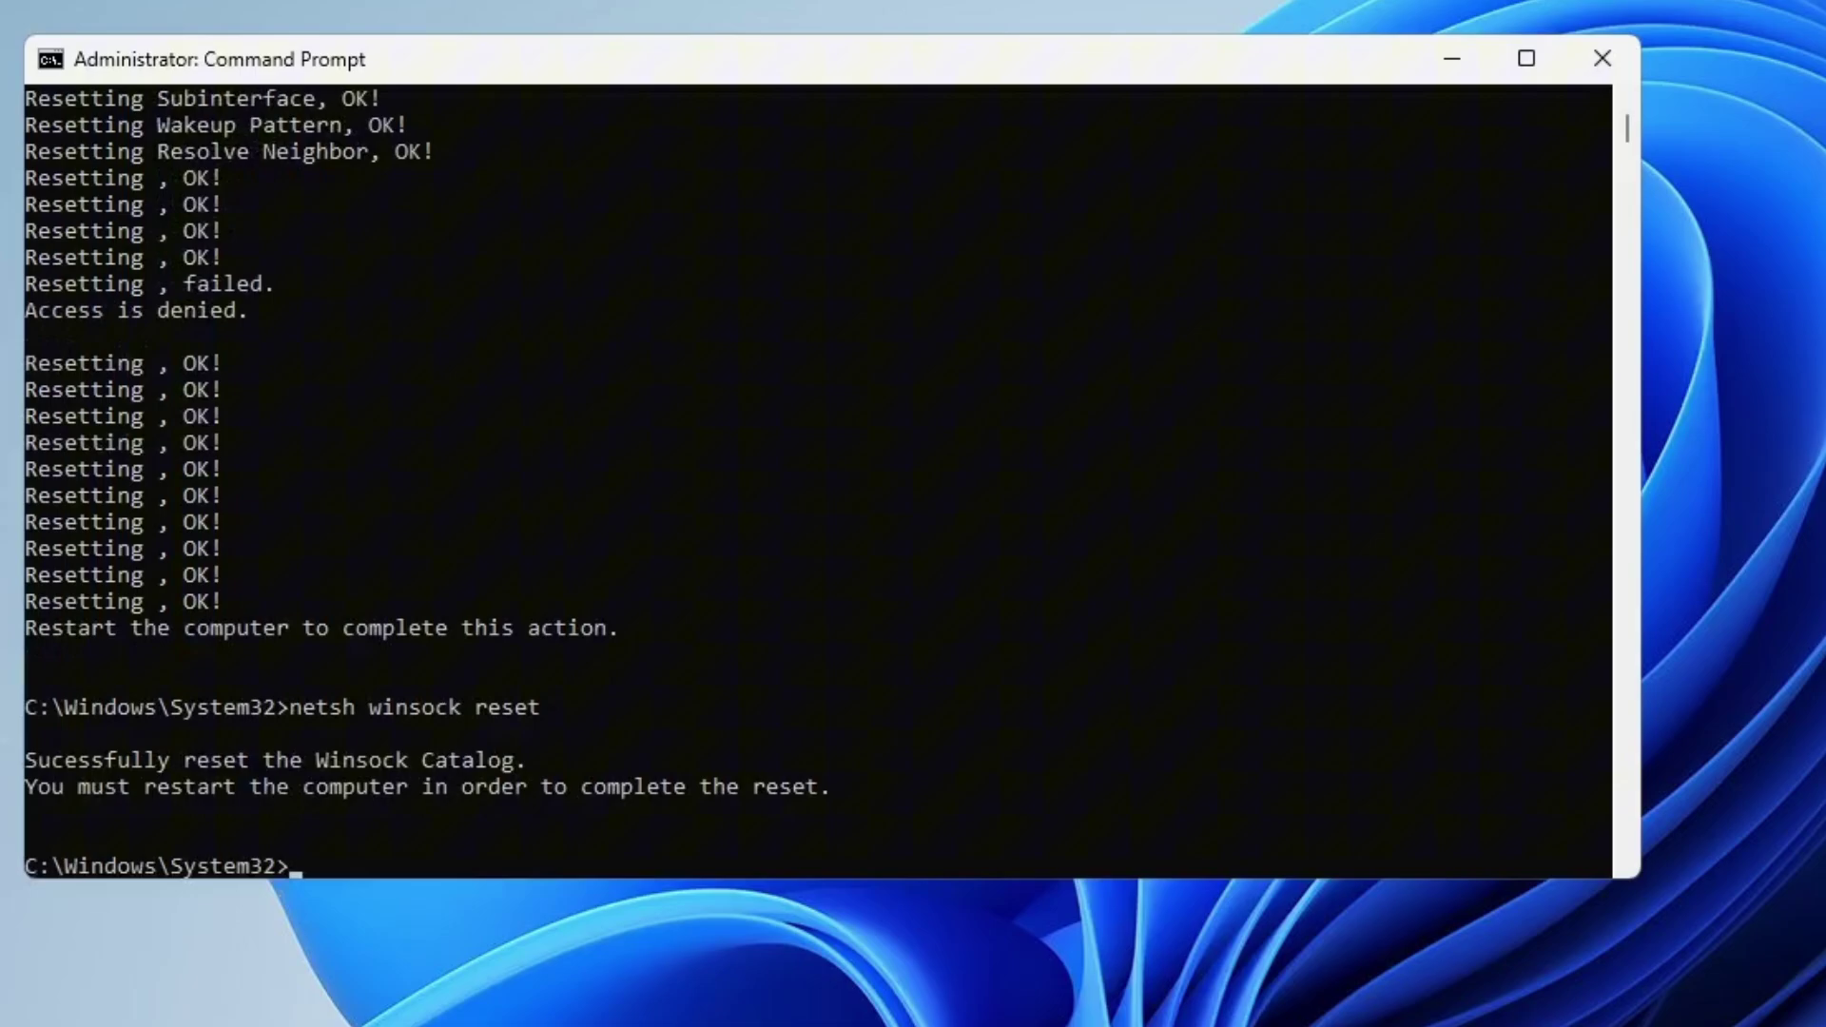
type("ipconfig /flushdns")
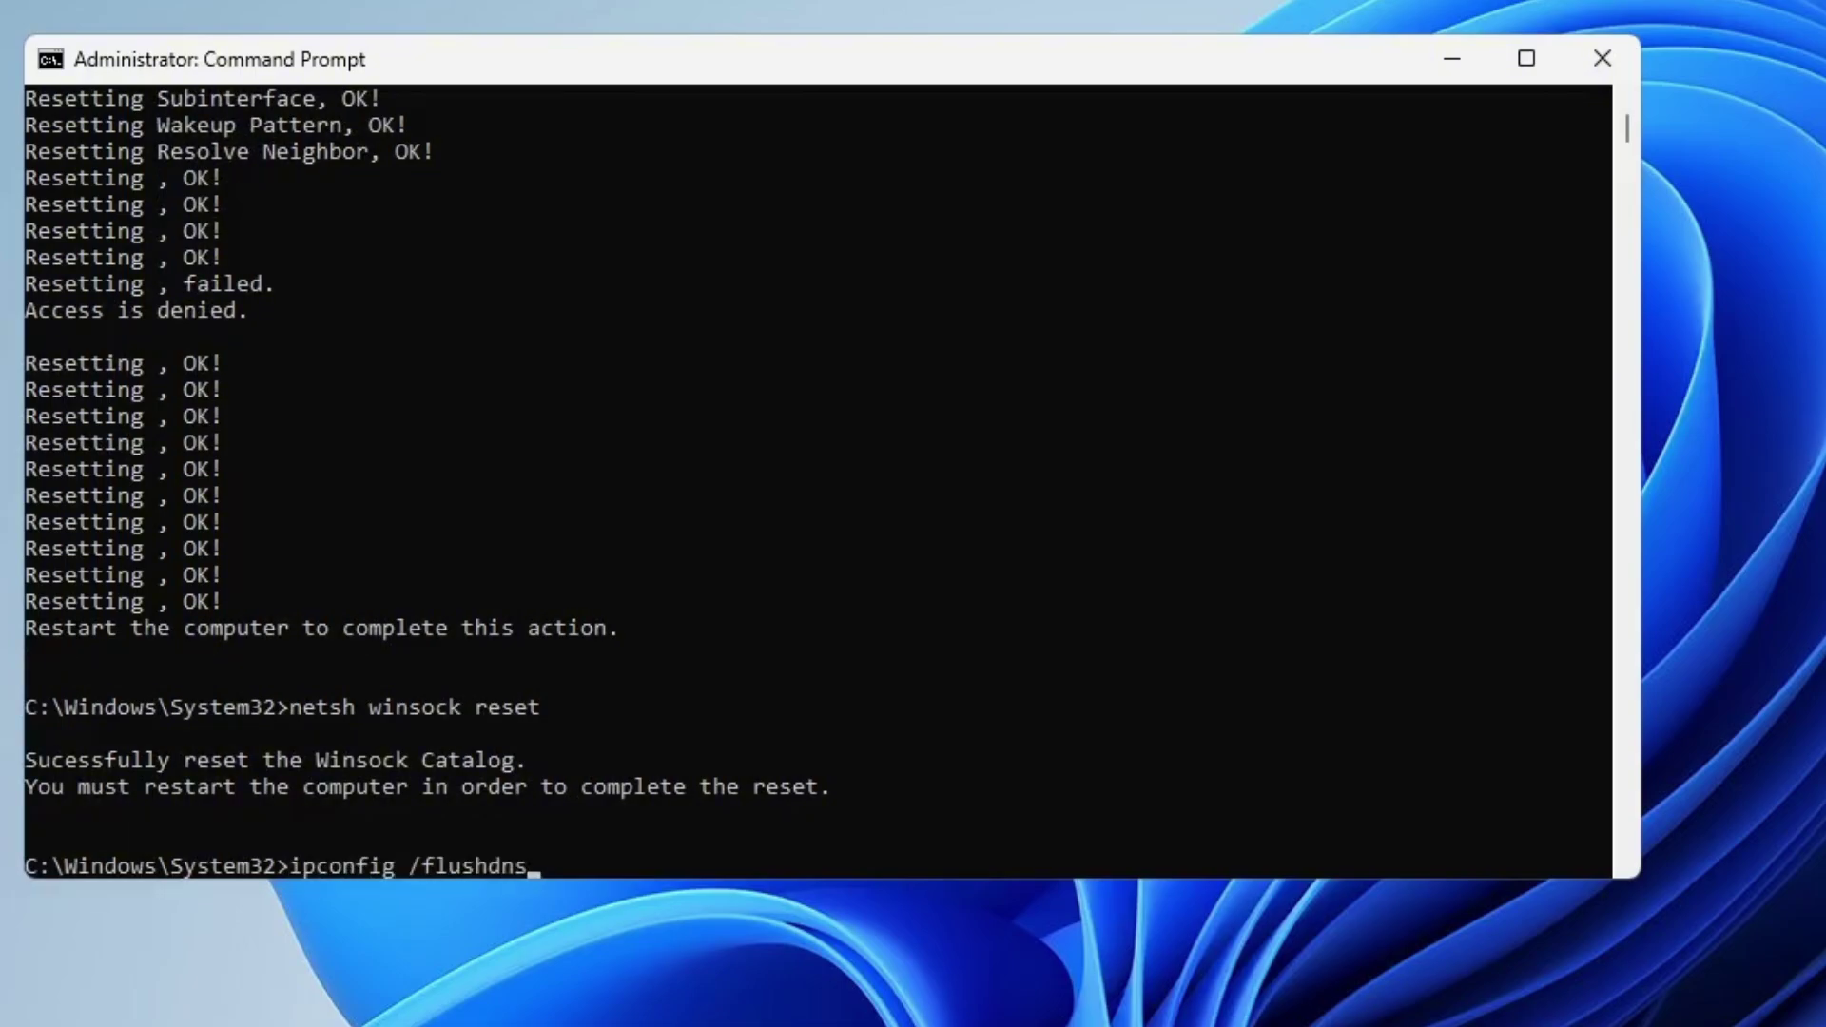
key("Return")
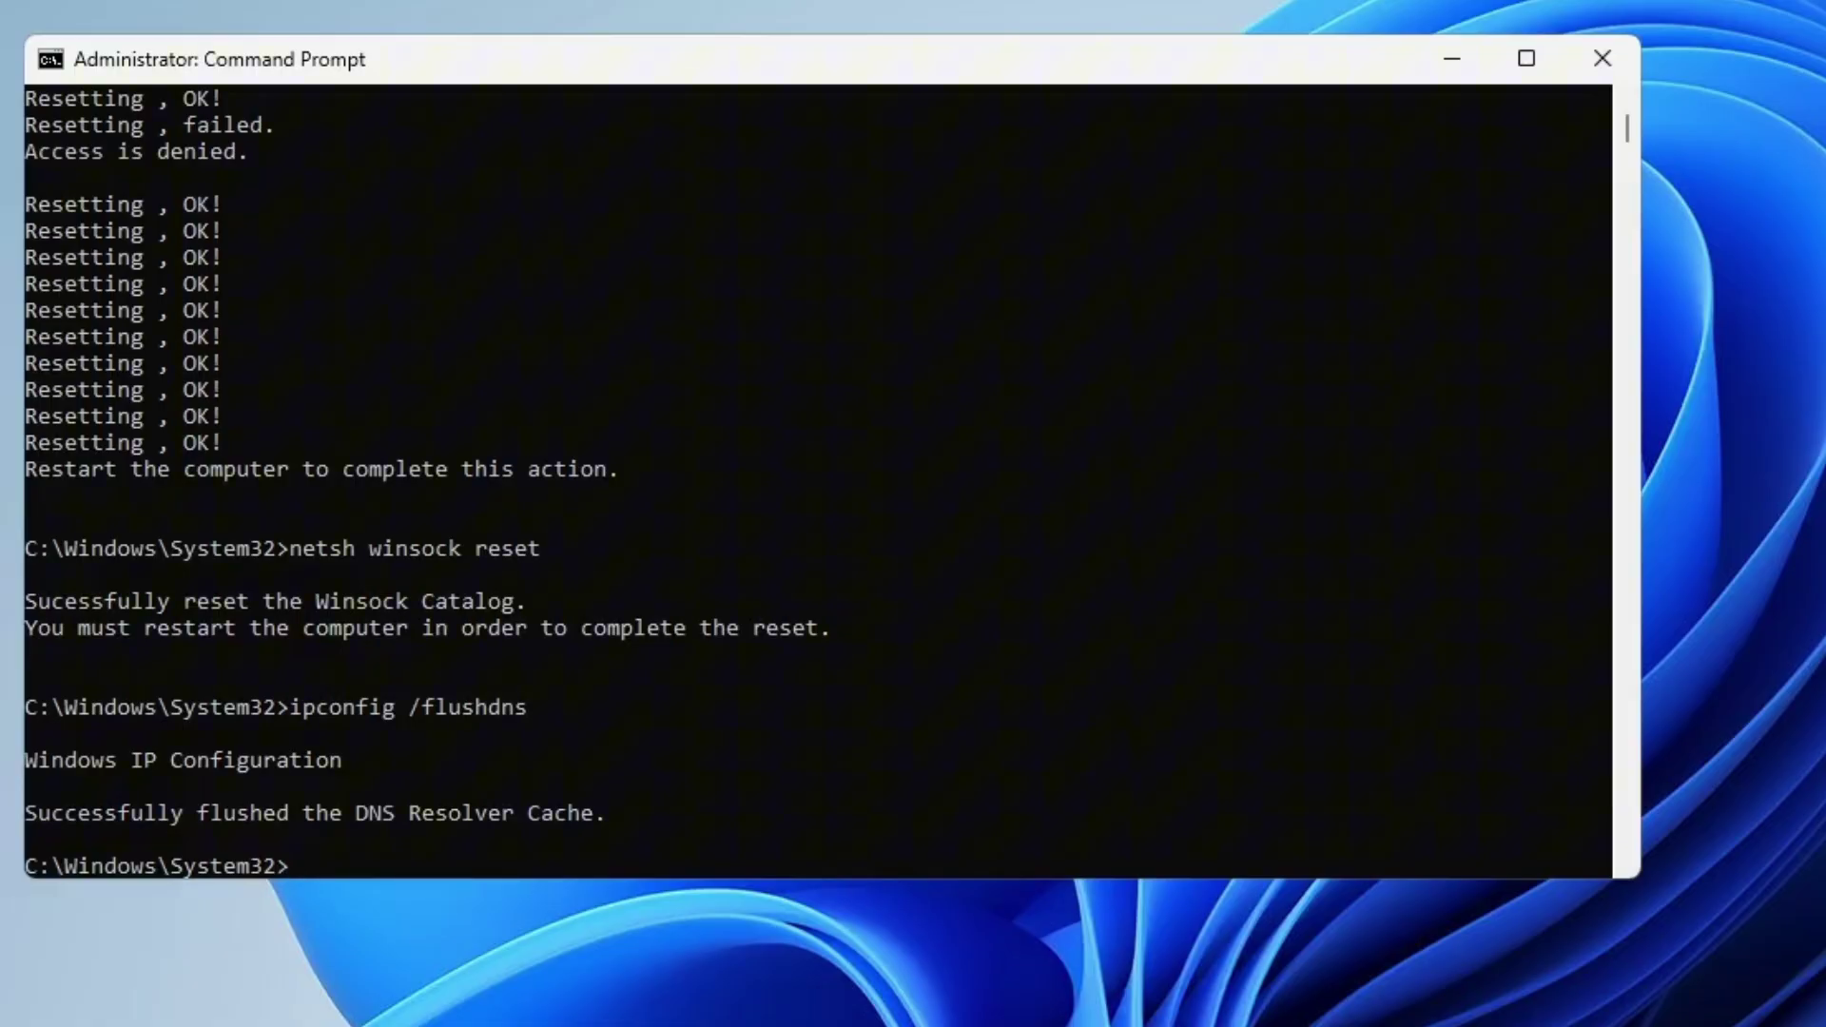
key("super")
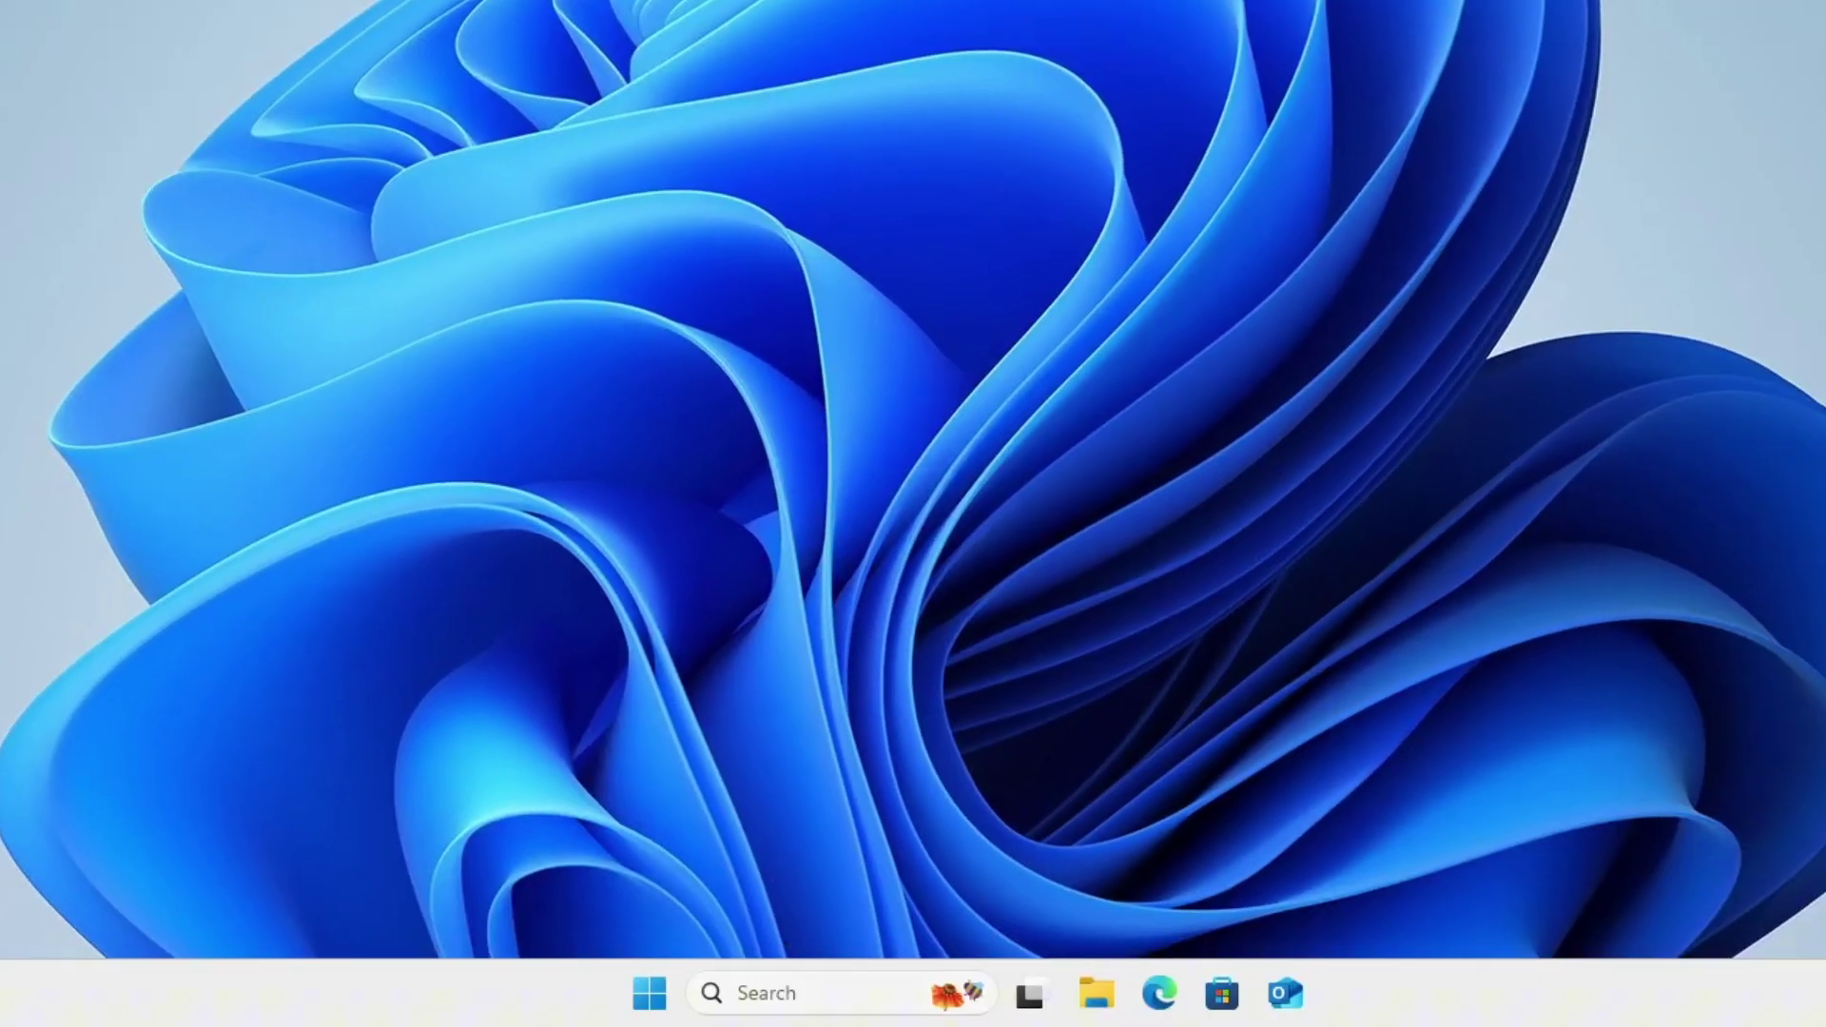
Open Control Panel from search, then Network and Sharing Center's adapter list showing Ethernet0
left_click(789, 994)
type("contr")
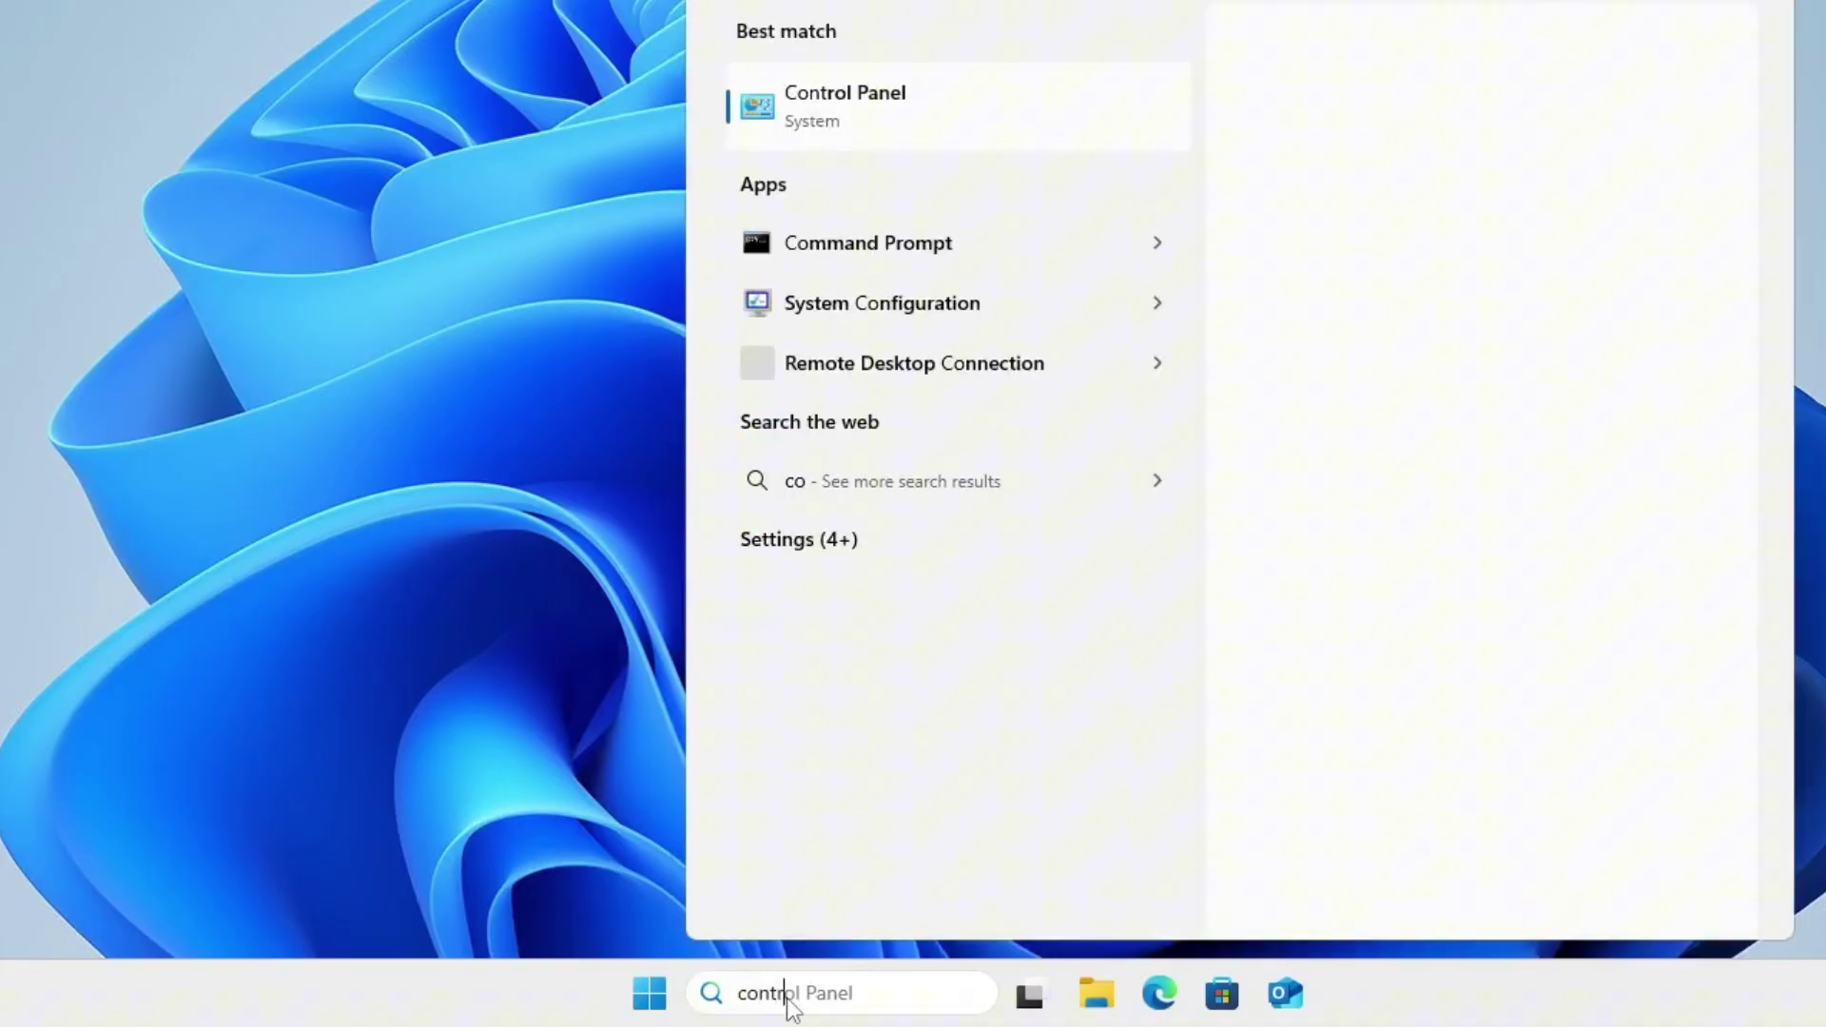
left_click(926, 95)
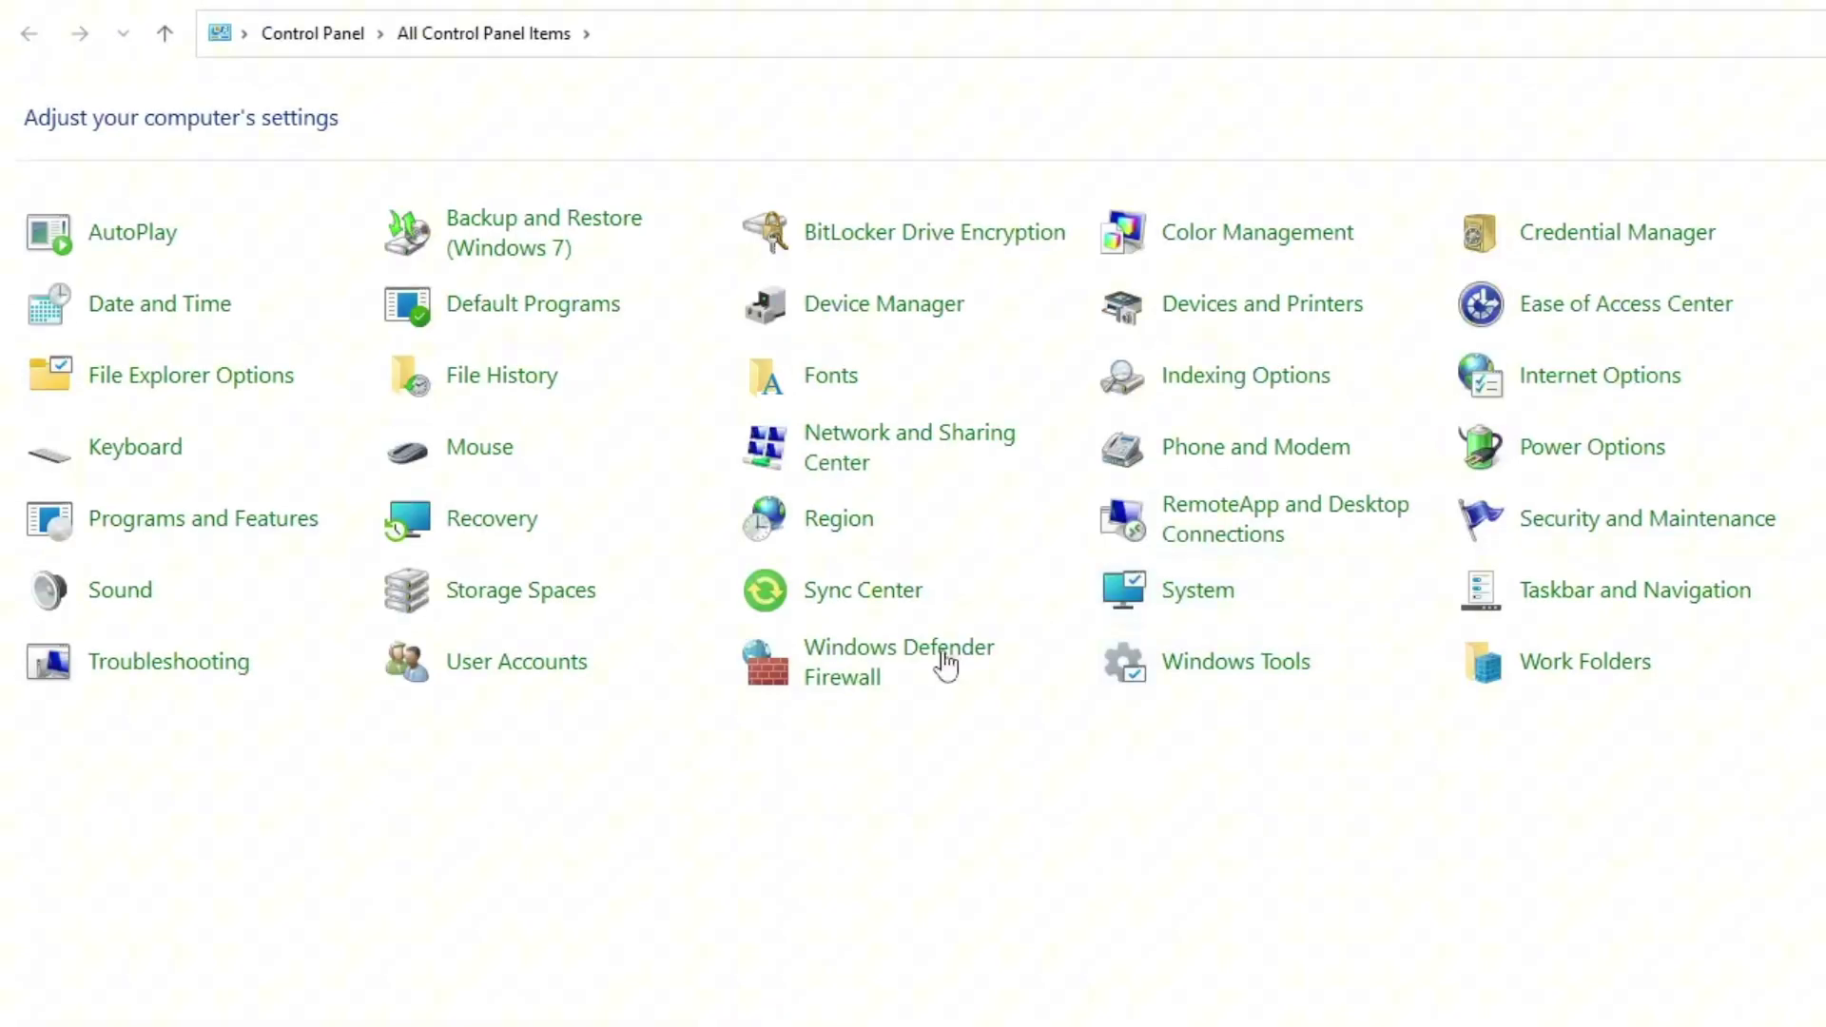
left_click(901, 441)
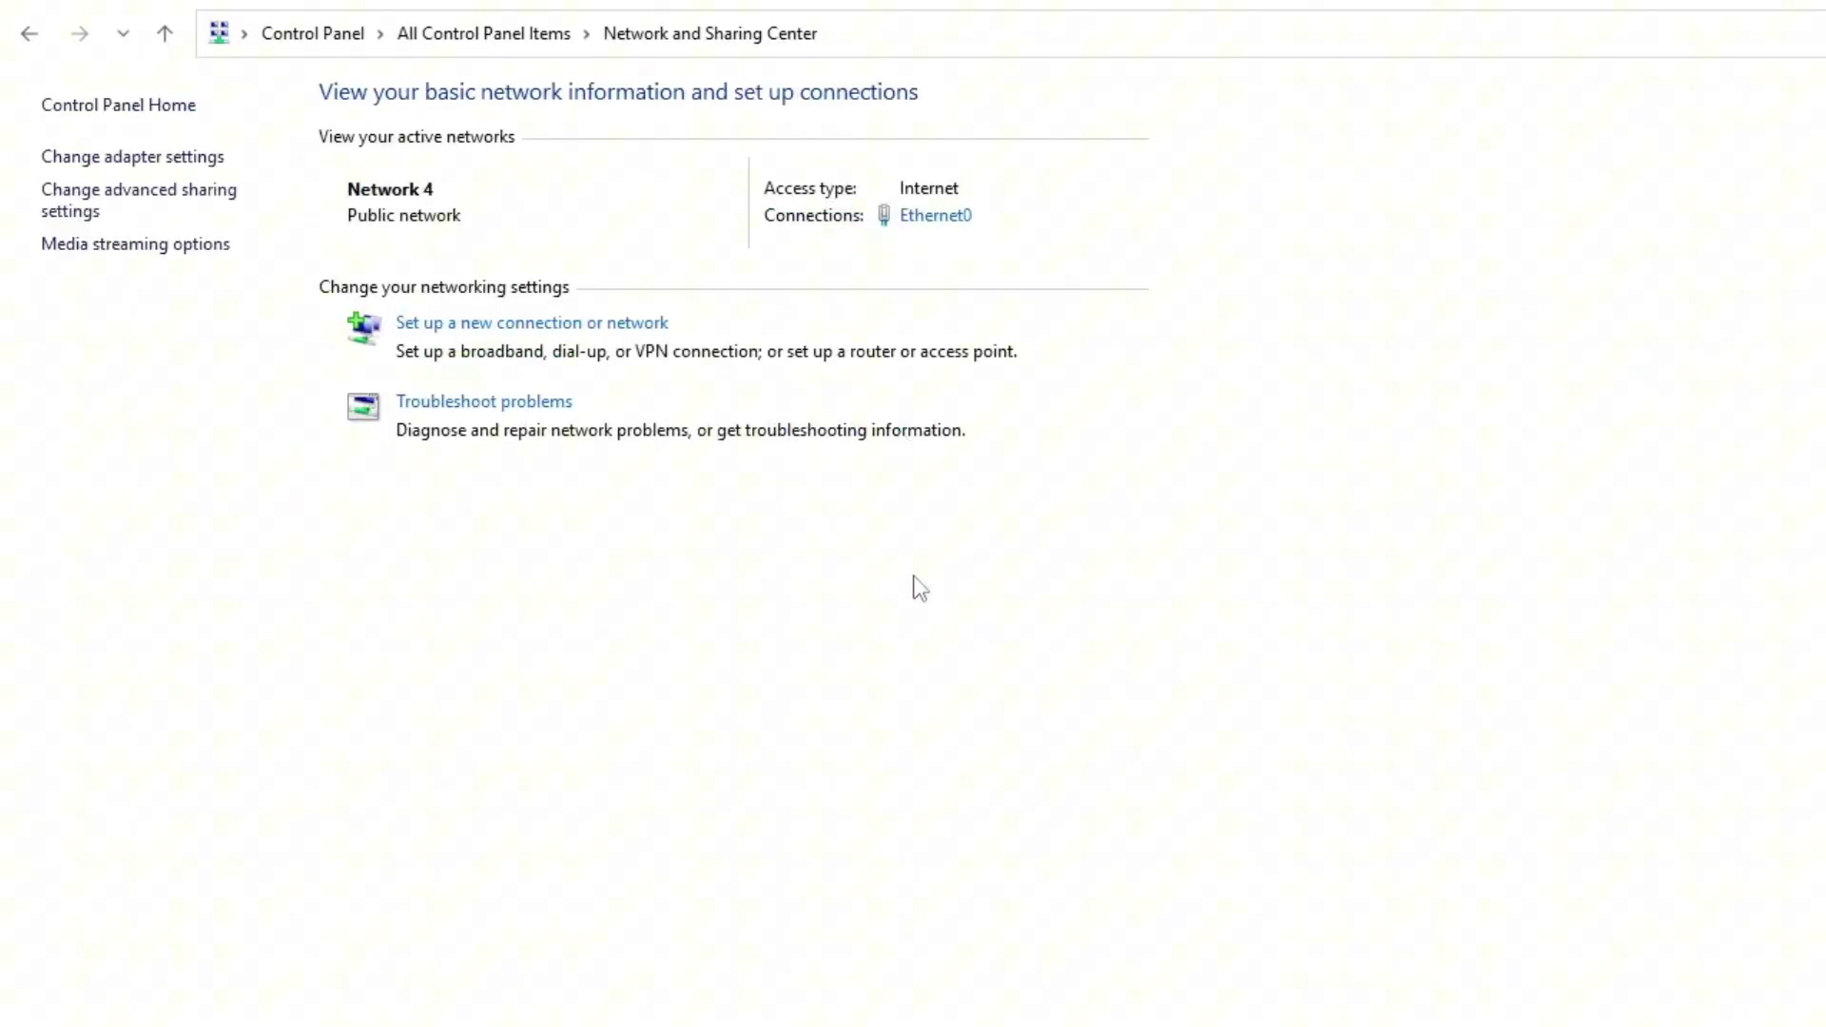
left_click(191, 158)
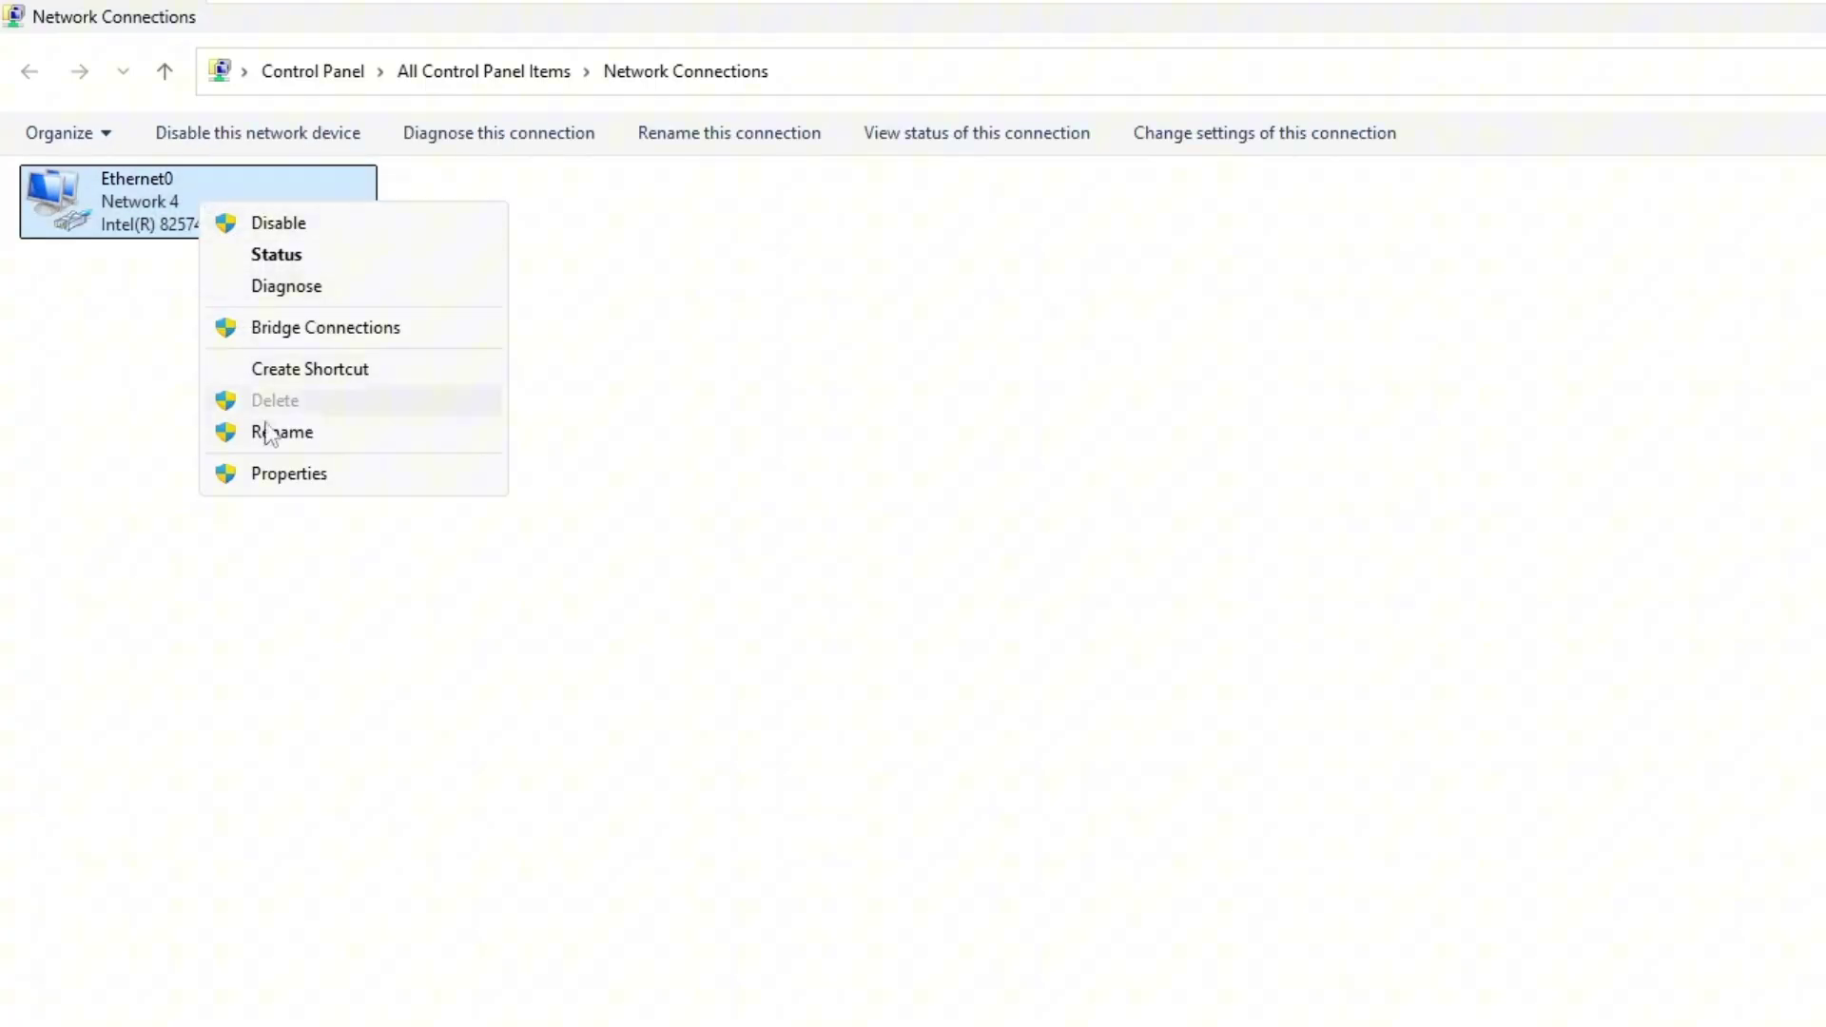
Open Ethernet0's IPv4 properties and set a manual IP address of 192.168.1.26
left_click(302, 473)
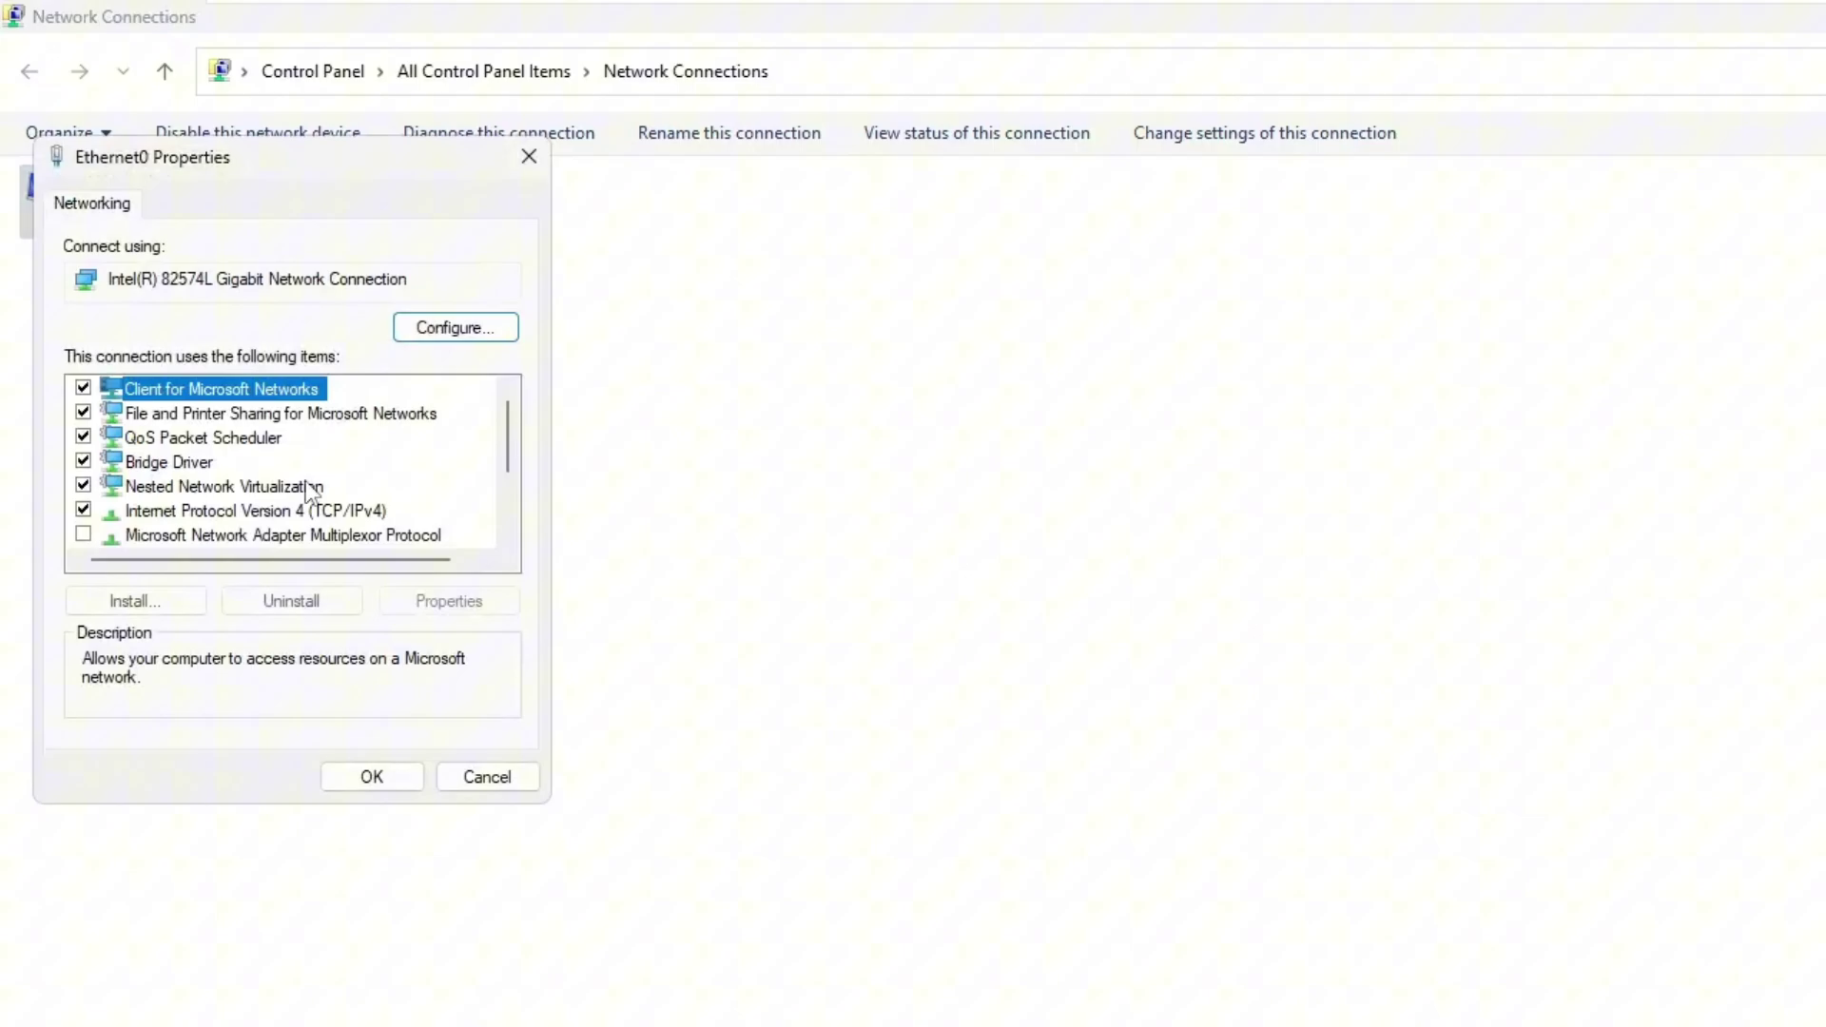
left_click(278, 510)
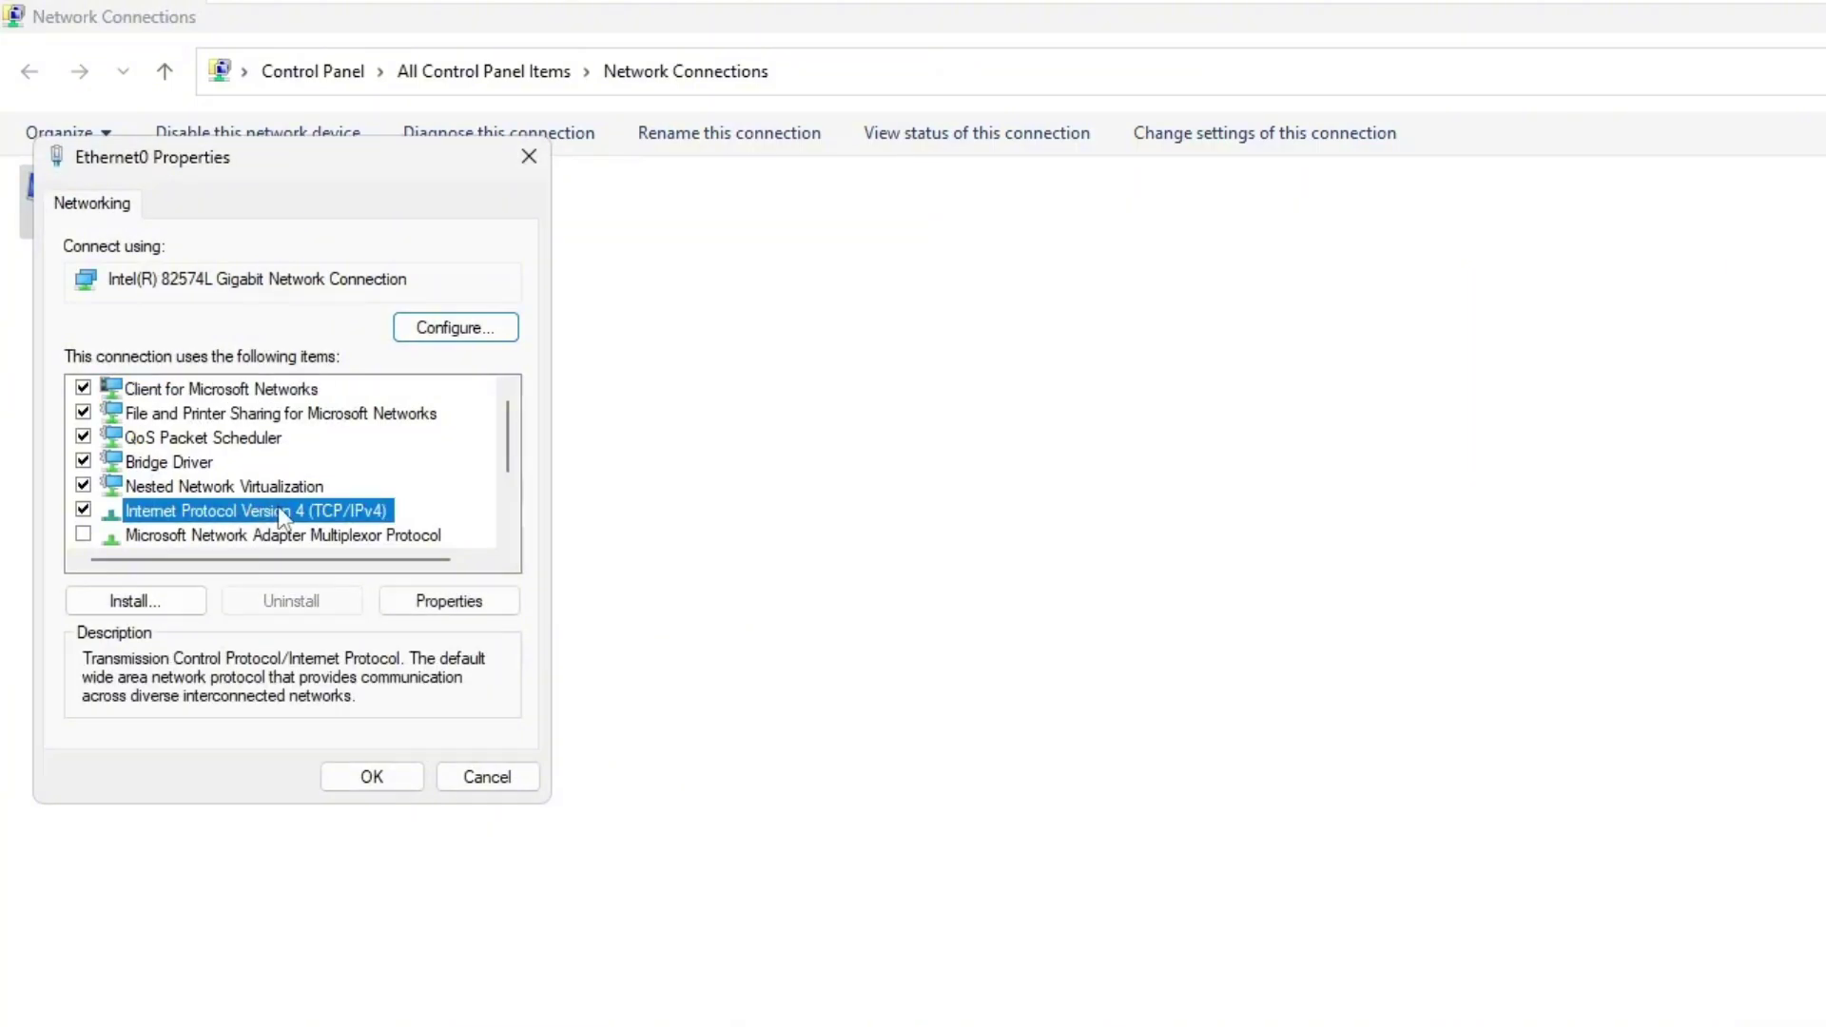
double_click(328, 514)
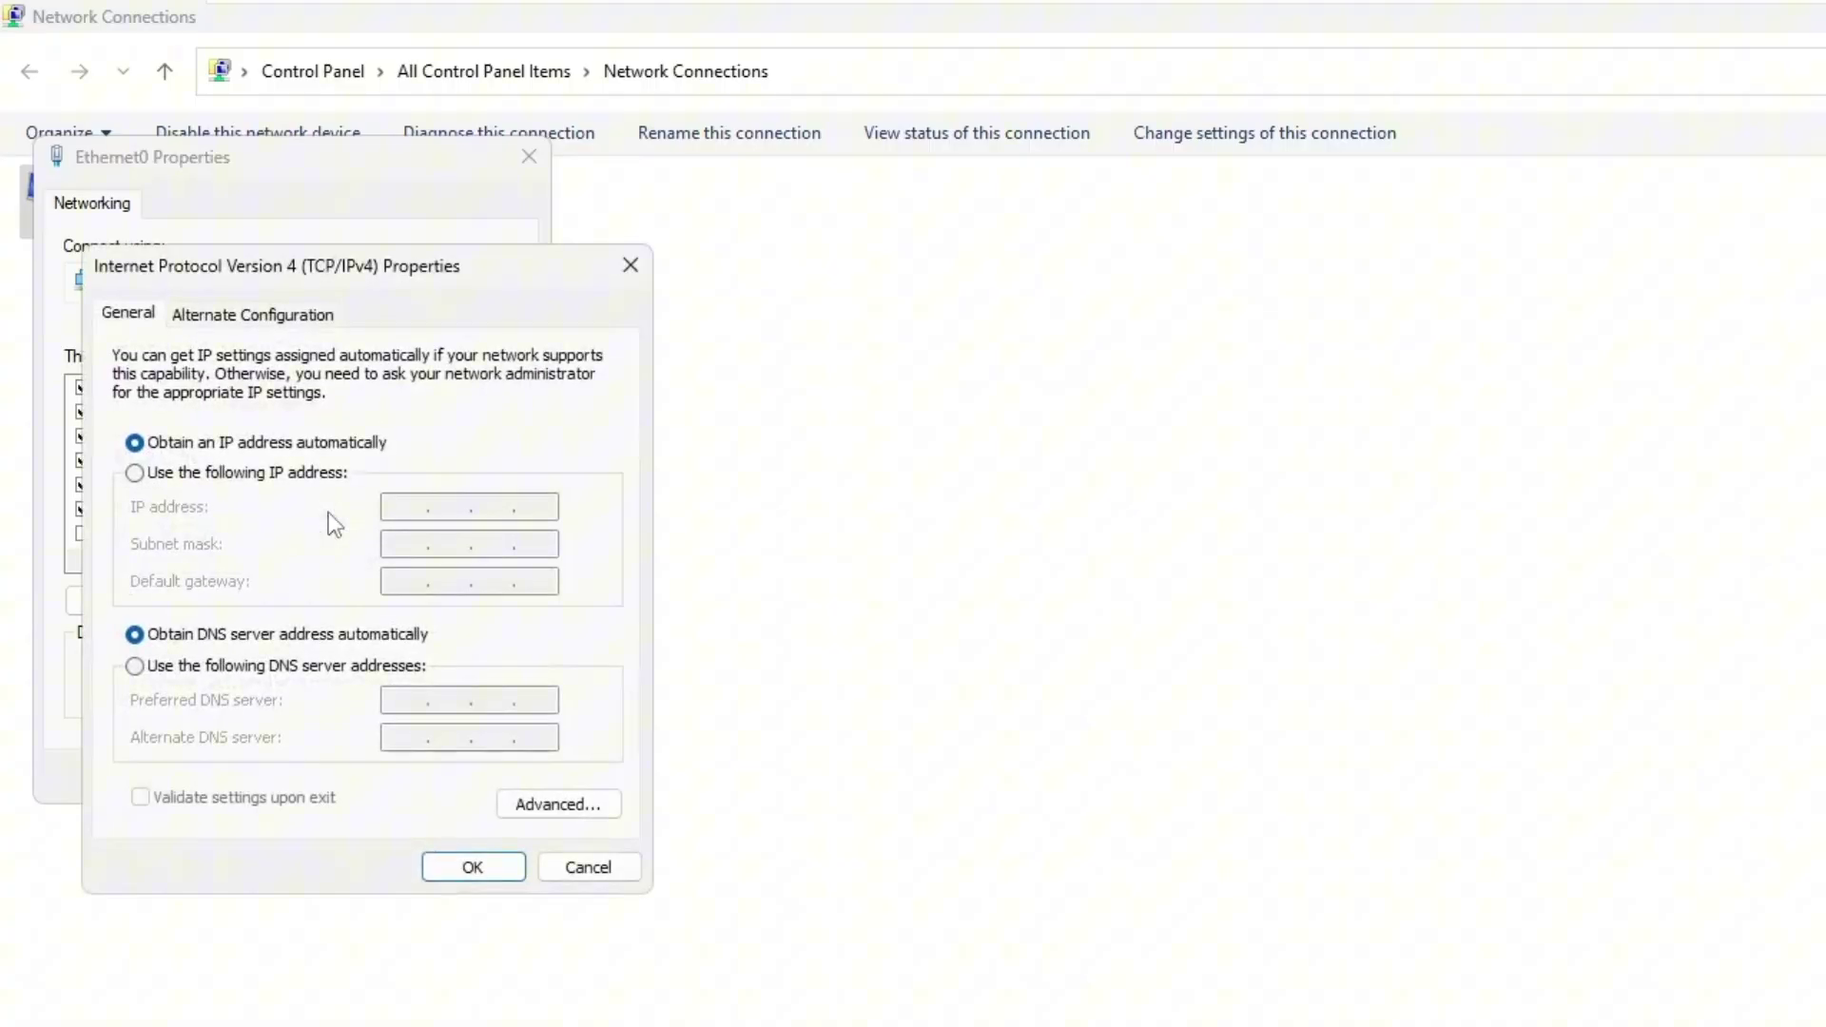
left_click(265, 477)
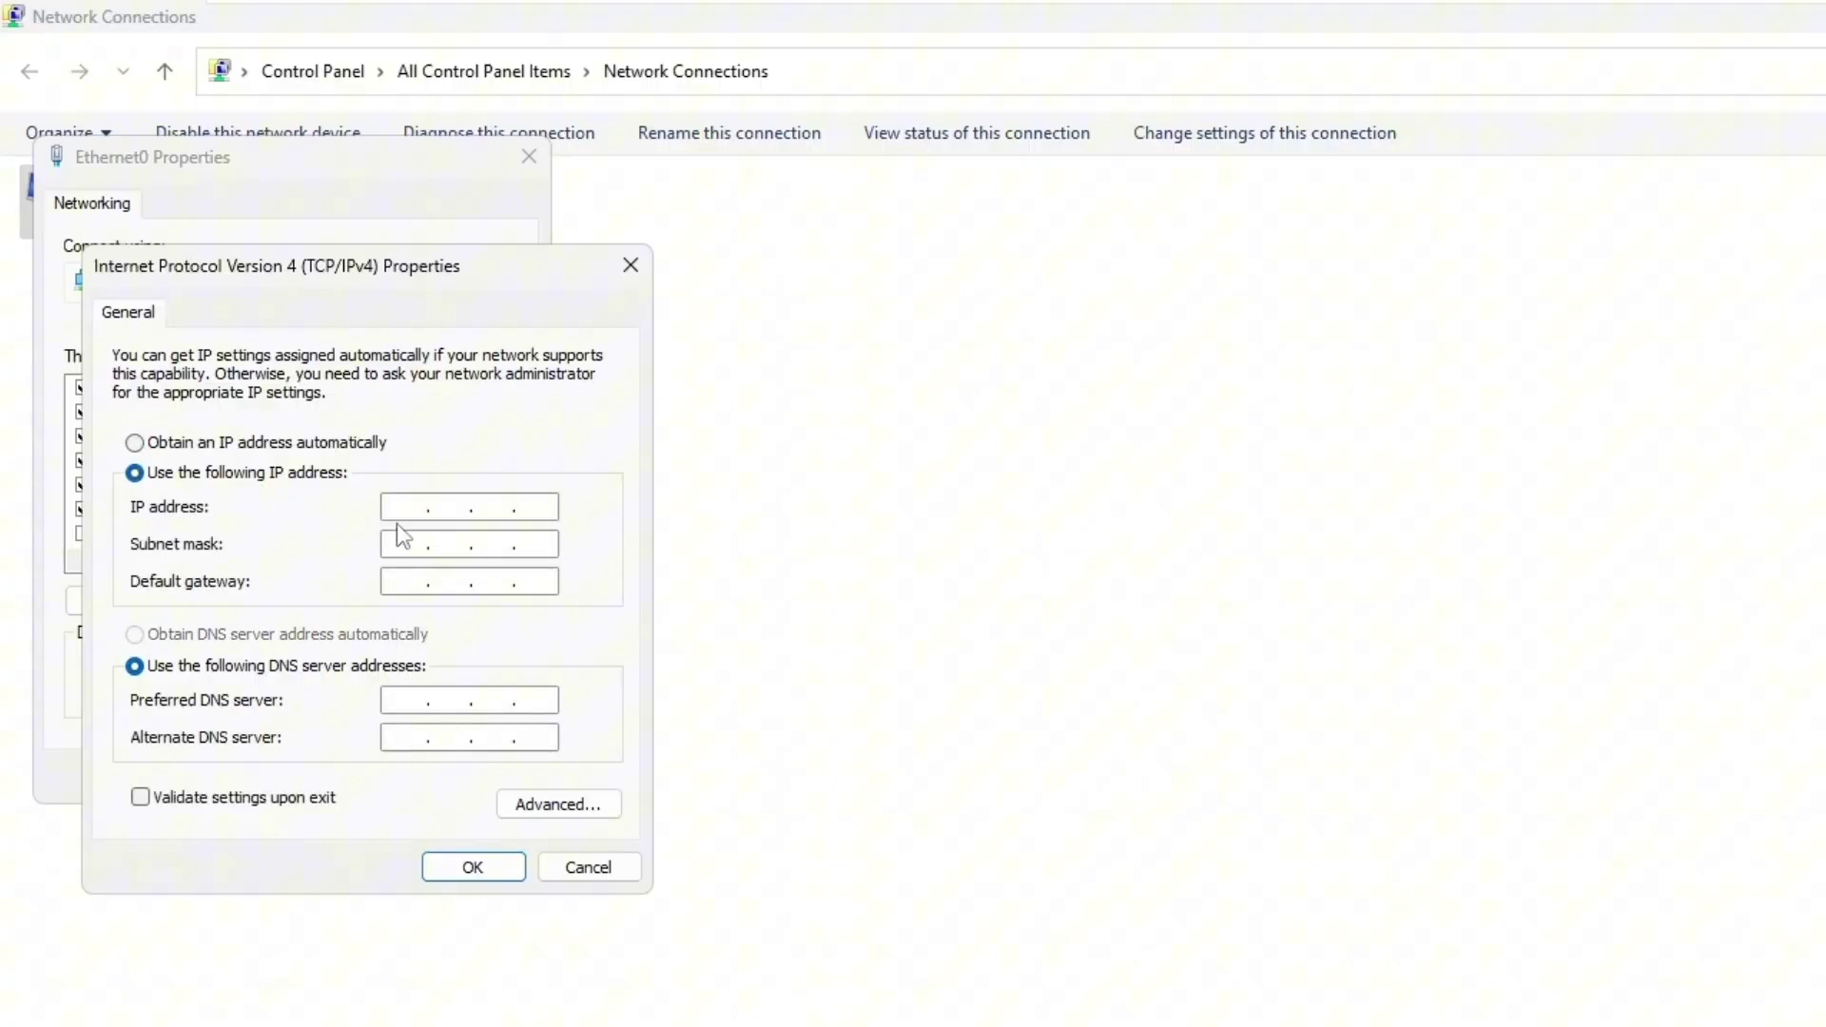
type("192.168.1.26")
Enter mask 255.255.255.0, gateway 192.168.1.1, DNS 8.8.8.8 and 1.1.1.1, validate on exit, and confirm
key("Tab")
key("Tab")
type("192 . 1")
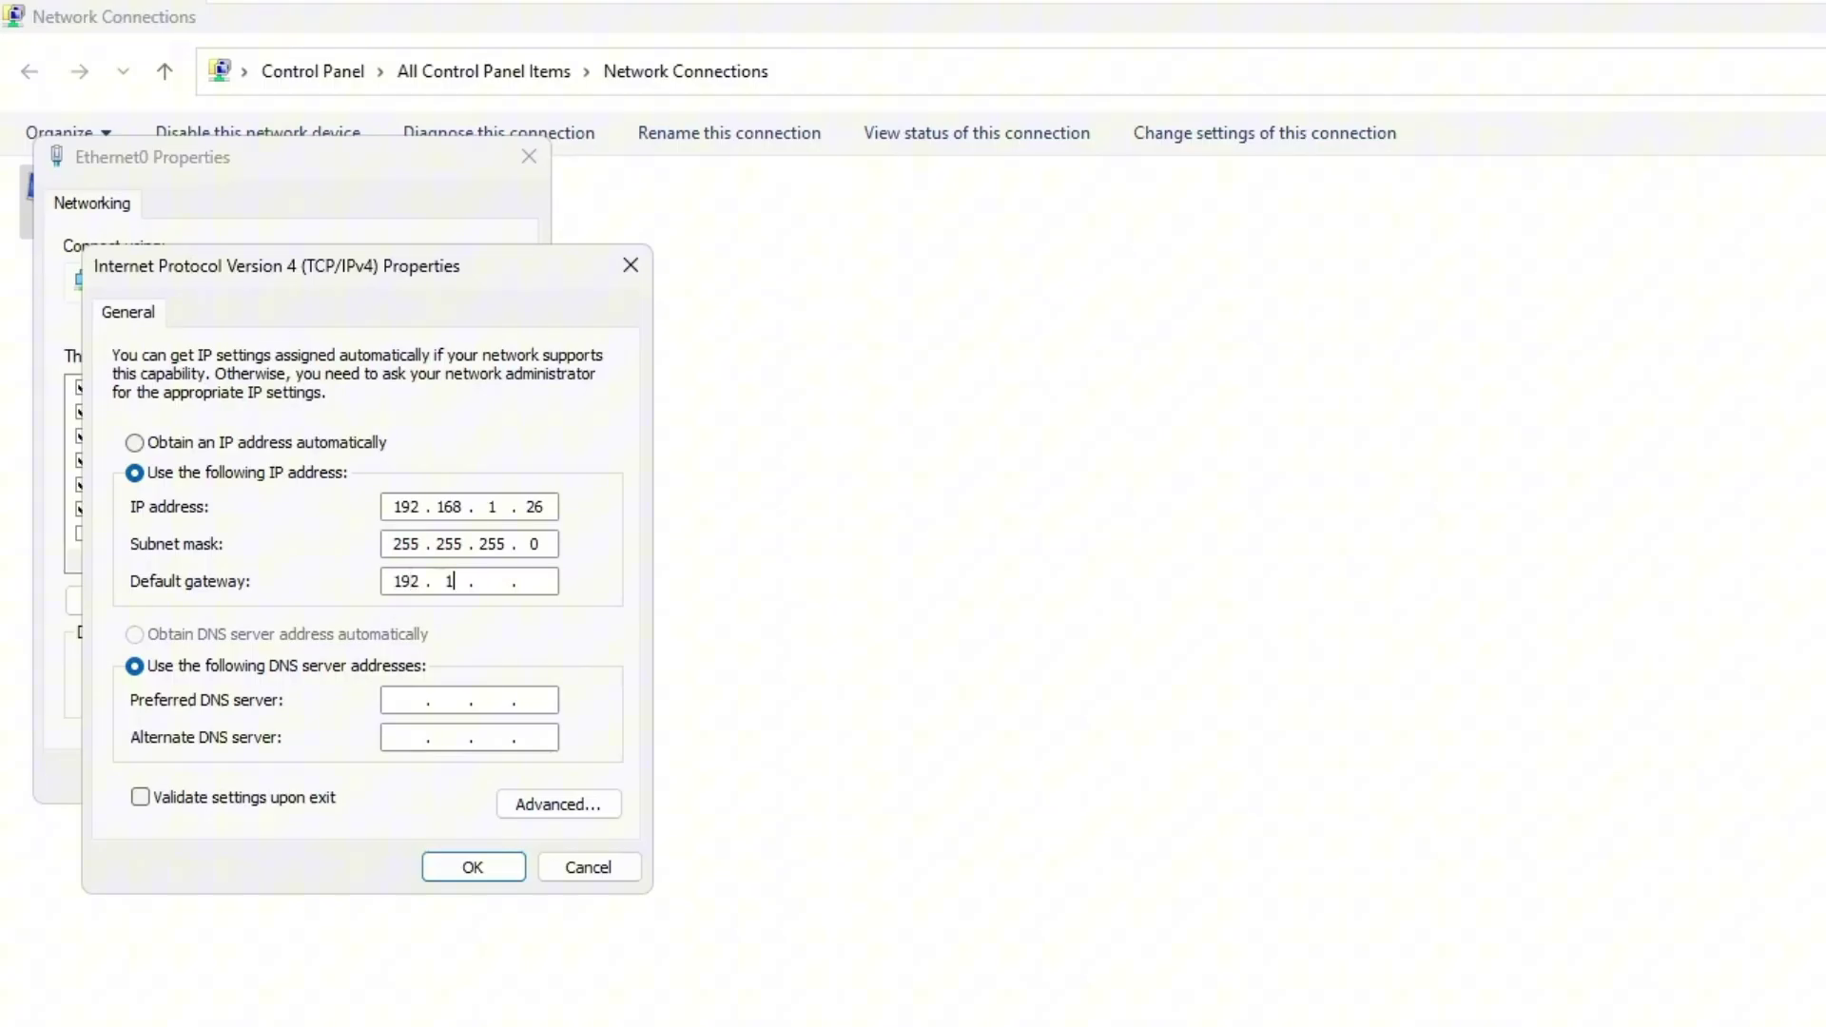
type("68 . 1 . 1")
type("8.8")
type(".8")
type("8 . 8 . 8 . 8")
key("Tab")
type("1.1.1.1")
left_click(190, 804)
left_click(156, 804)
left_click(159, 810)
left_click(469, 867)
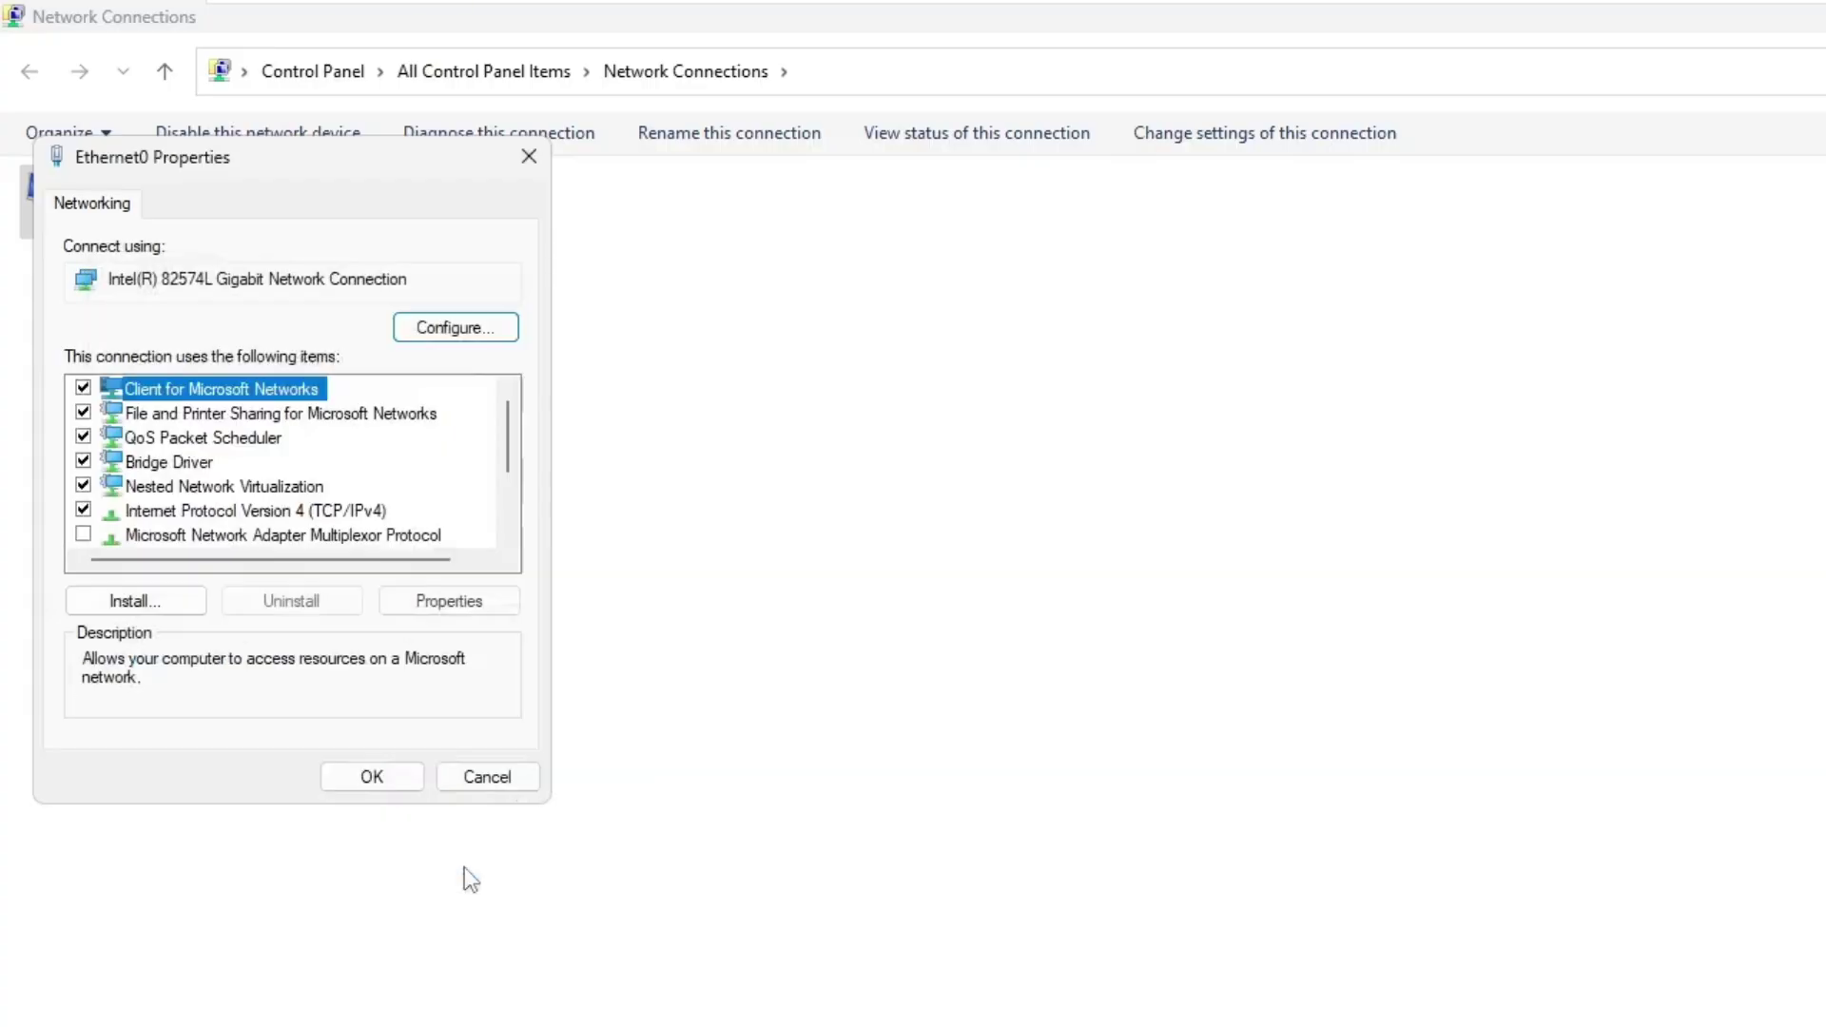
Apply the new settings and close the Ethernet0 Properties dialog
left_click(380, 791)
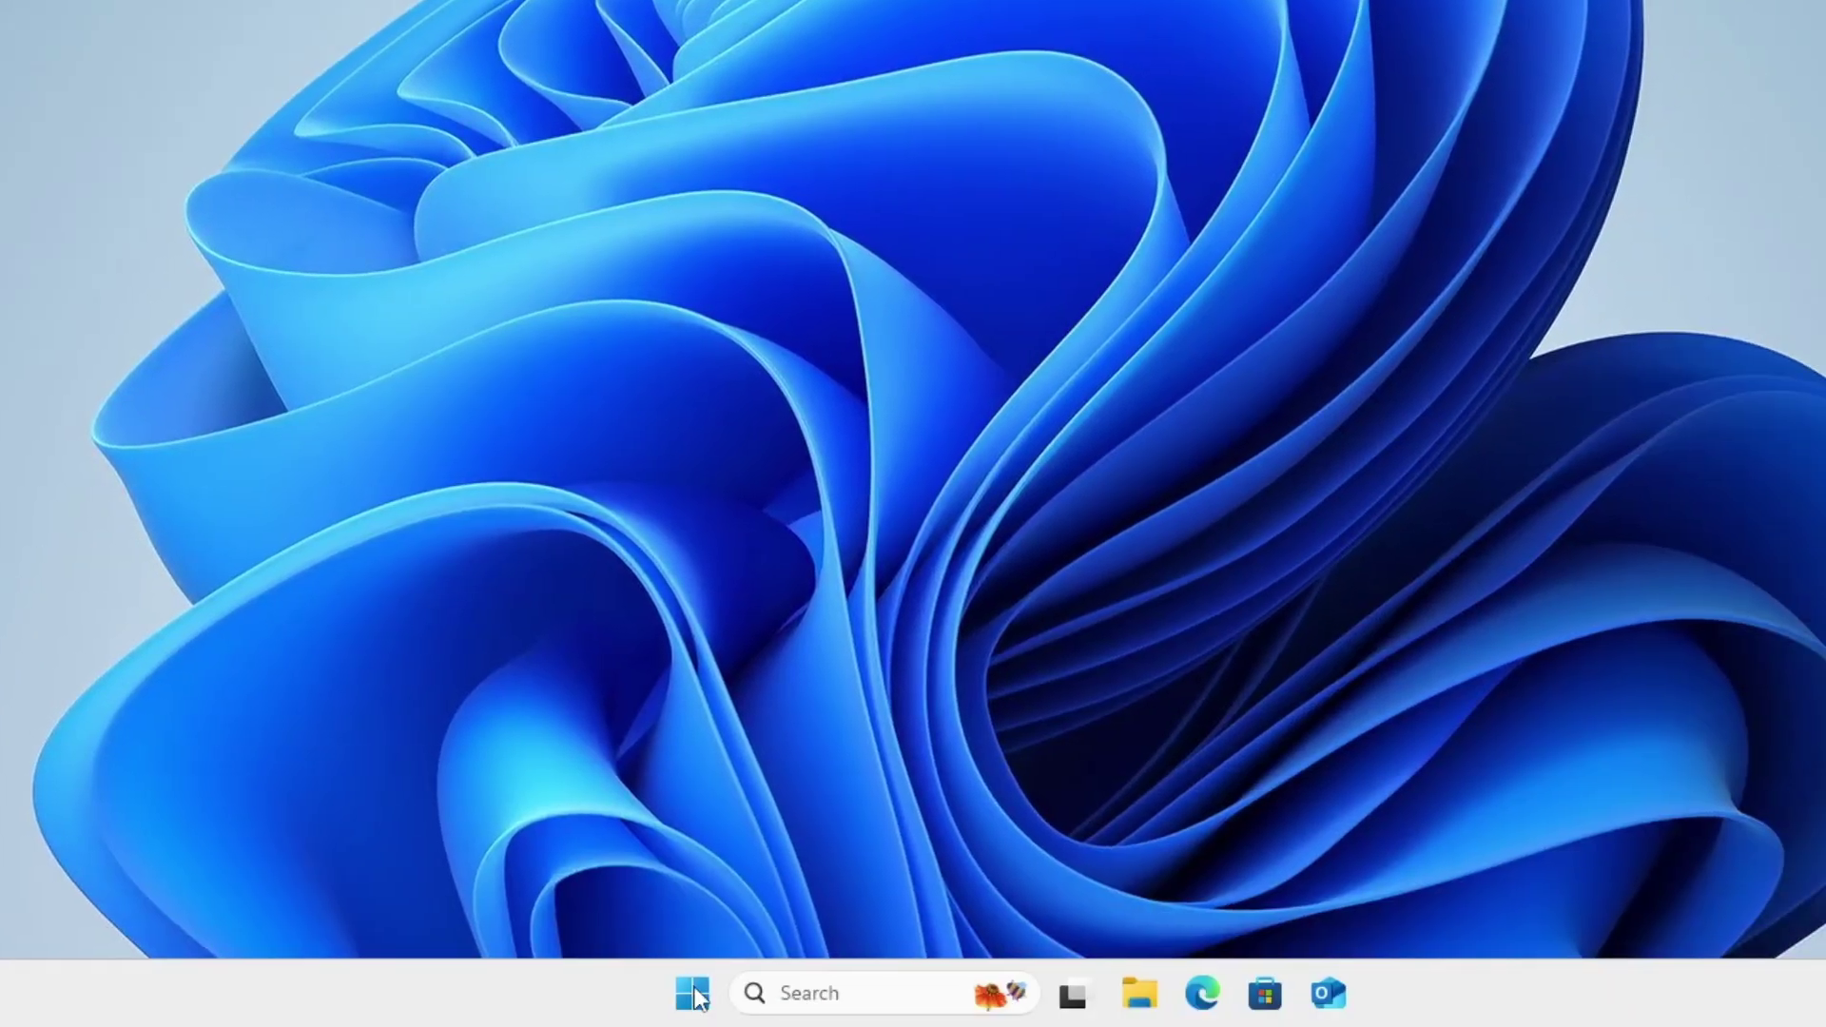
Open Device Manager and the Intel(R) 82574L Gigabit Network Connection Properties under Network adapters
right_click(695, 994)
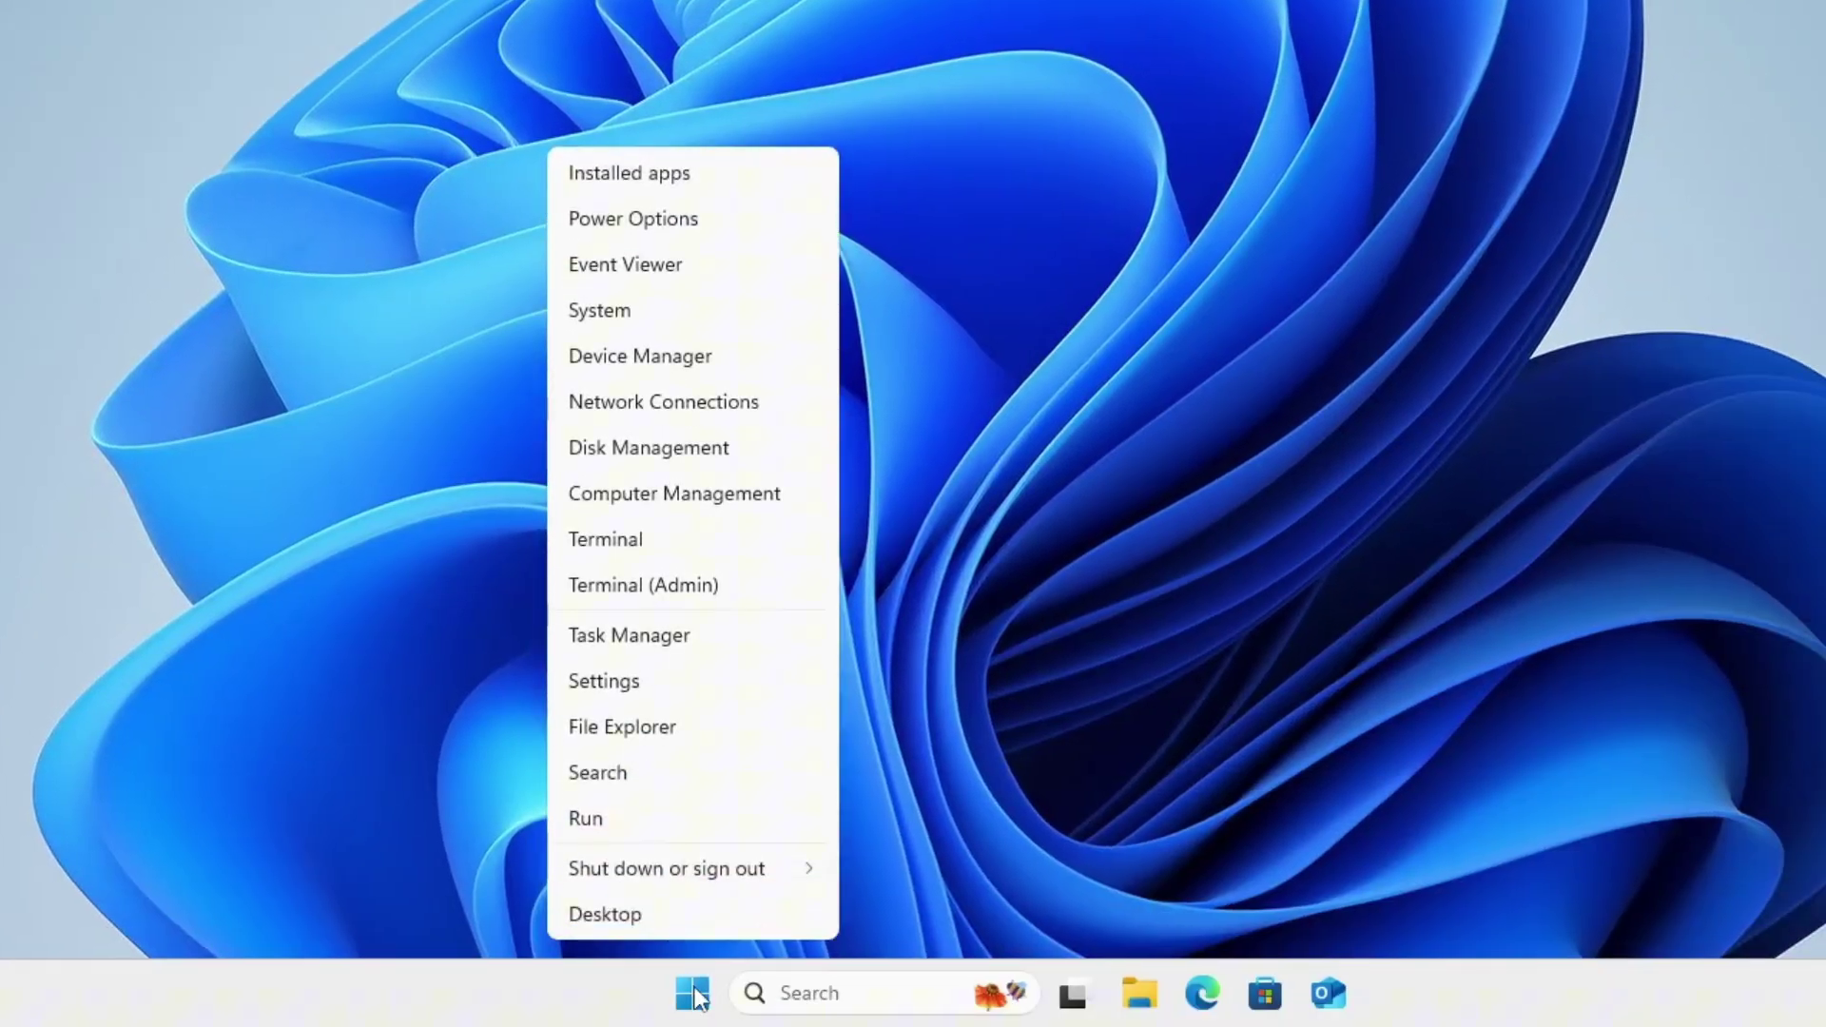
left_click(680, 367)
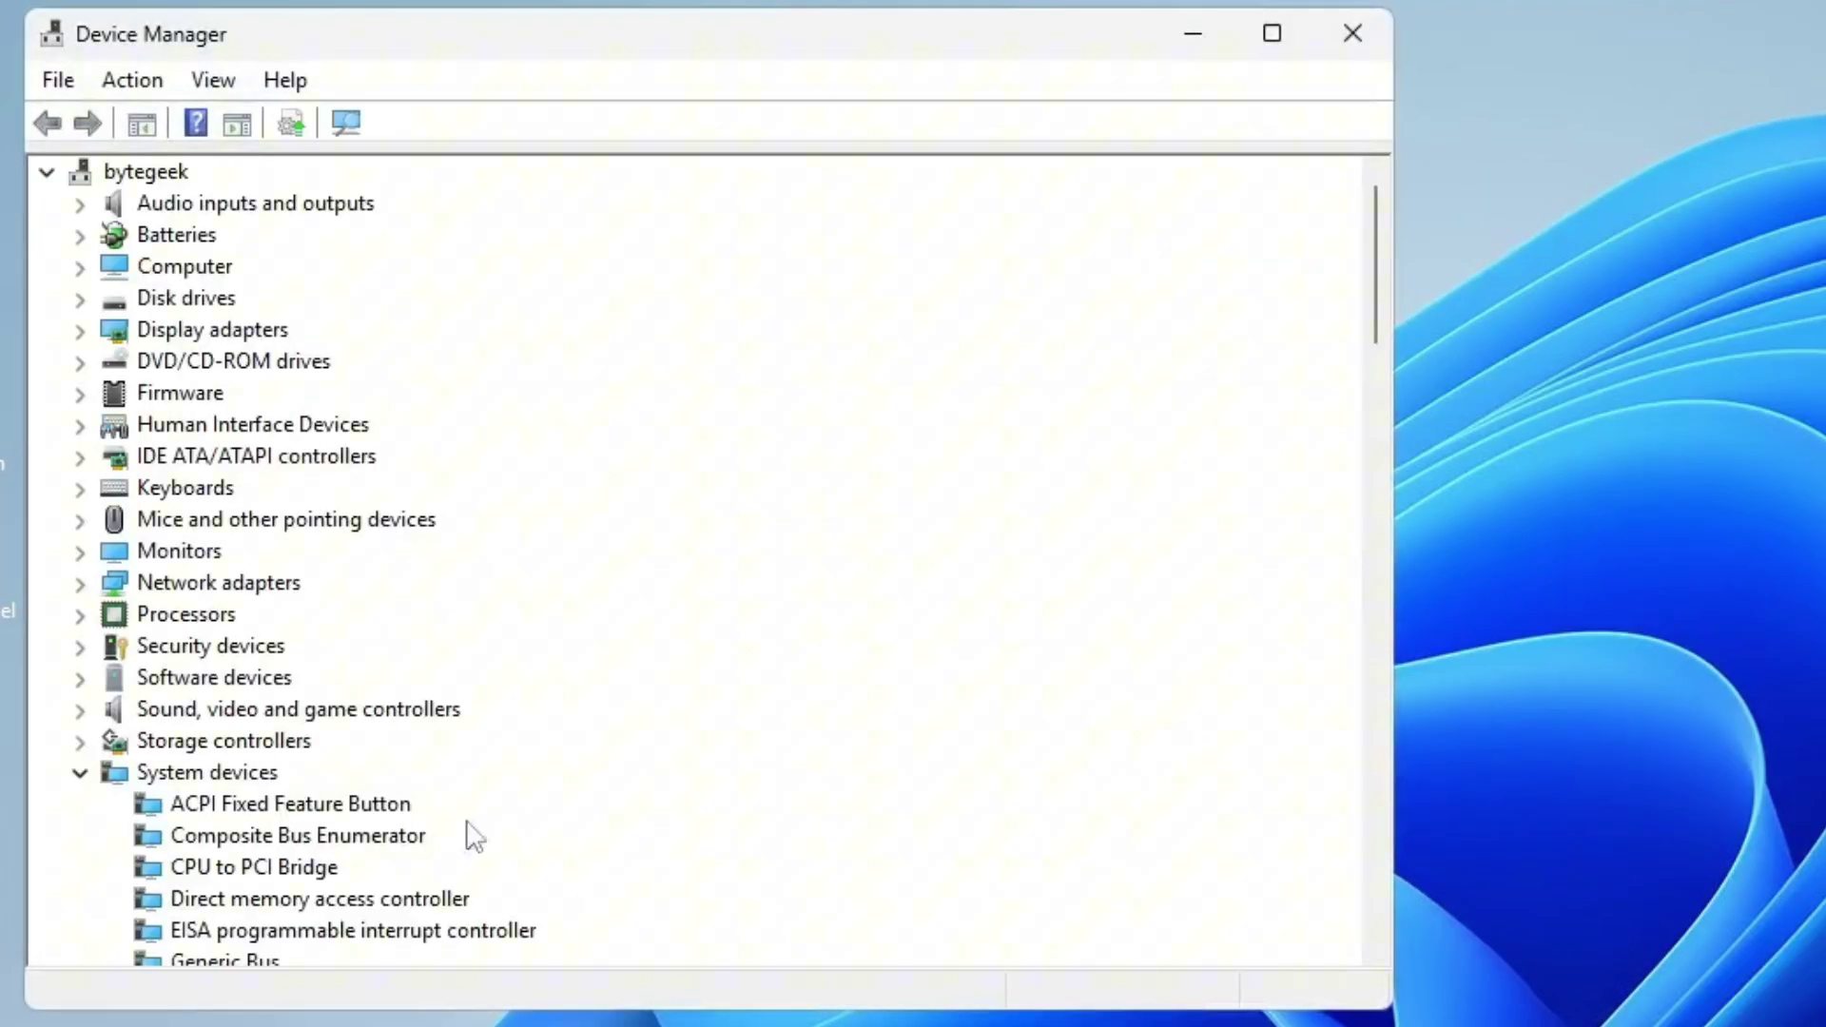
left_click(129, 589)
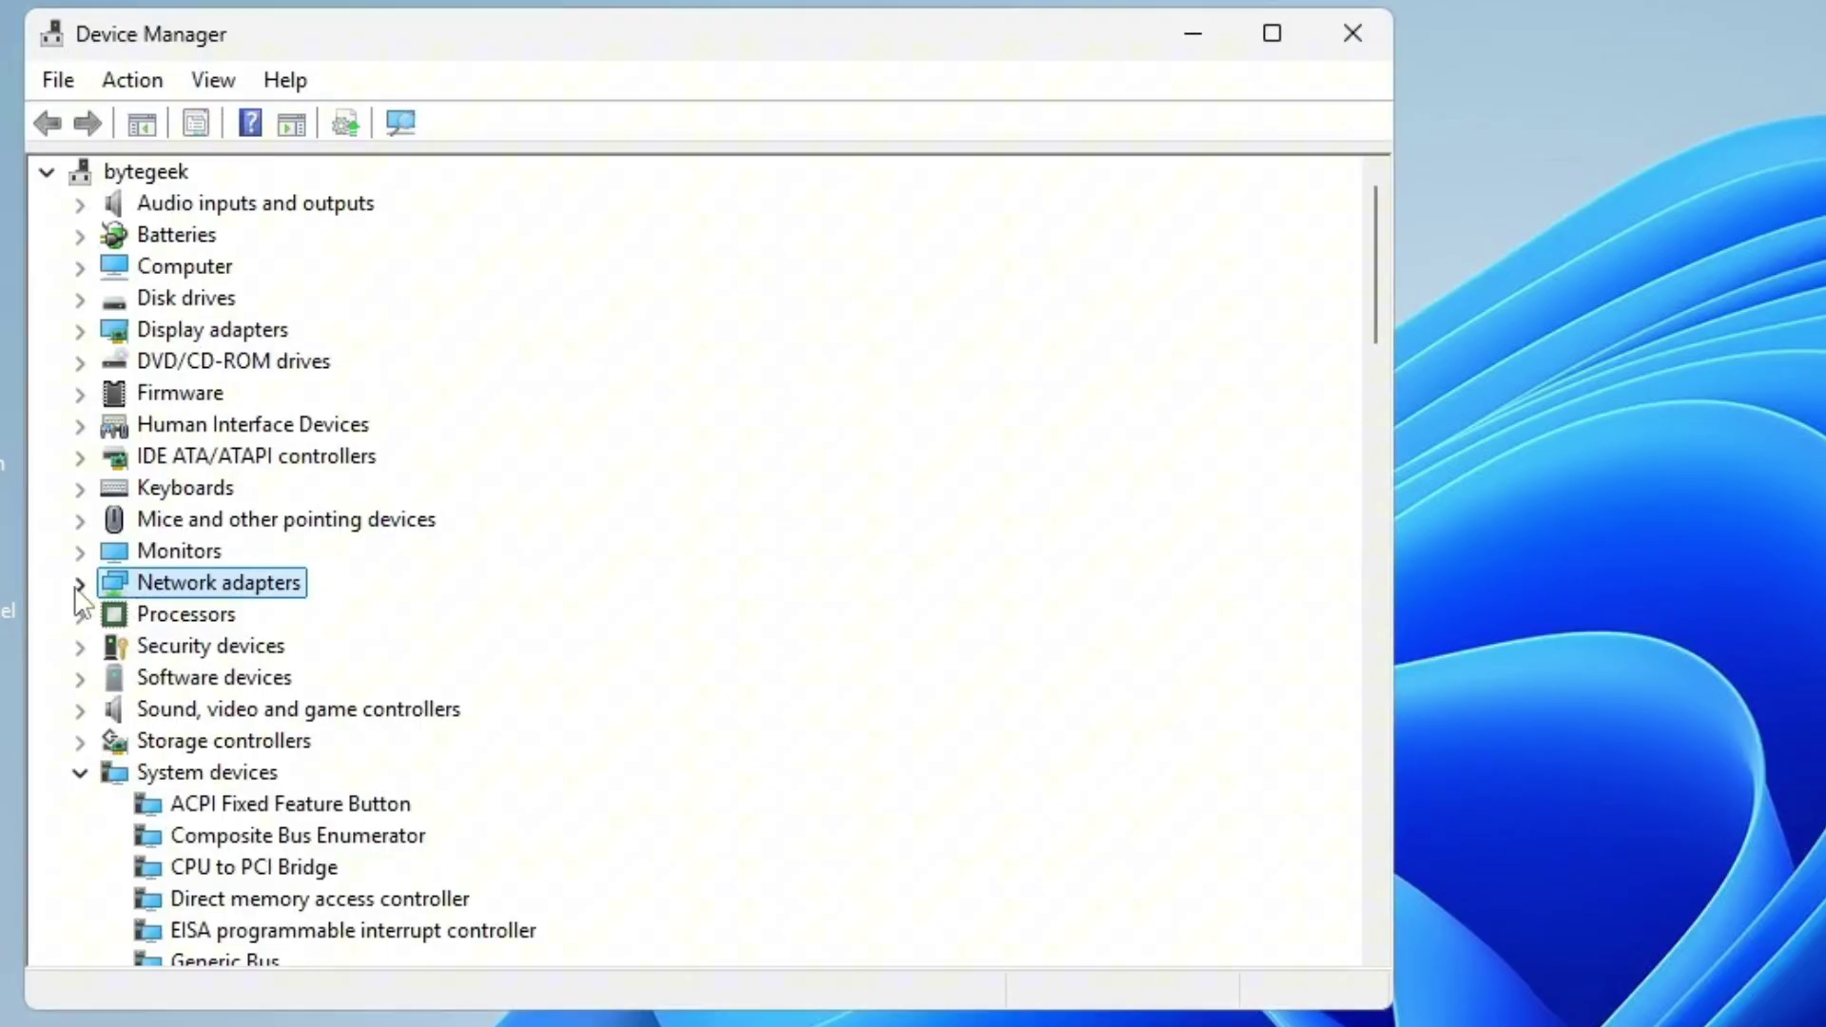
left_click(76, 584)
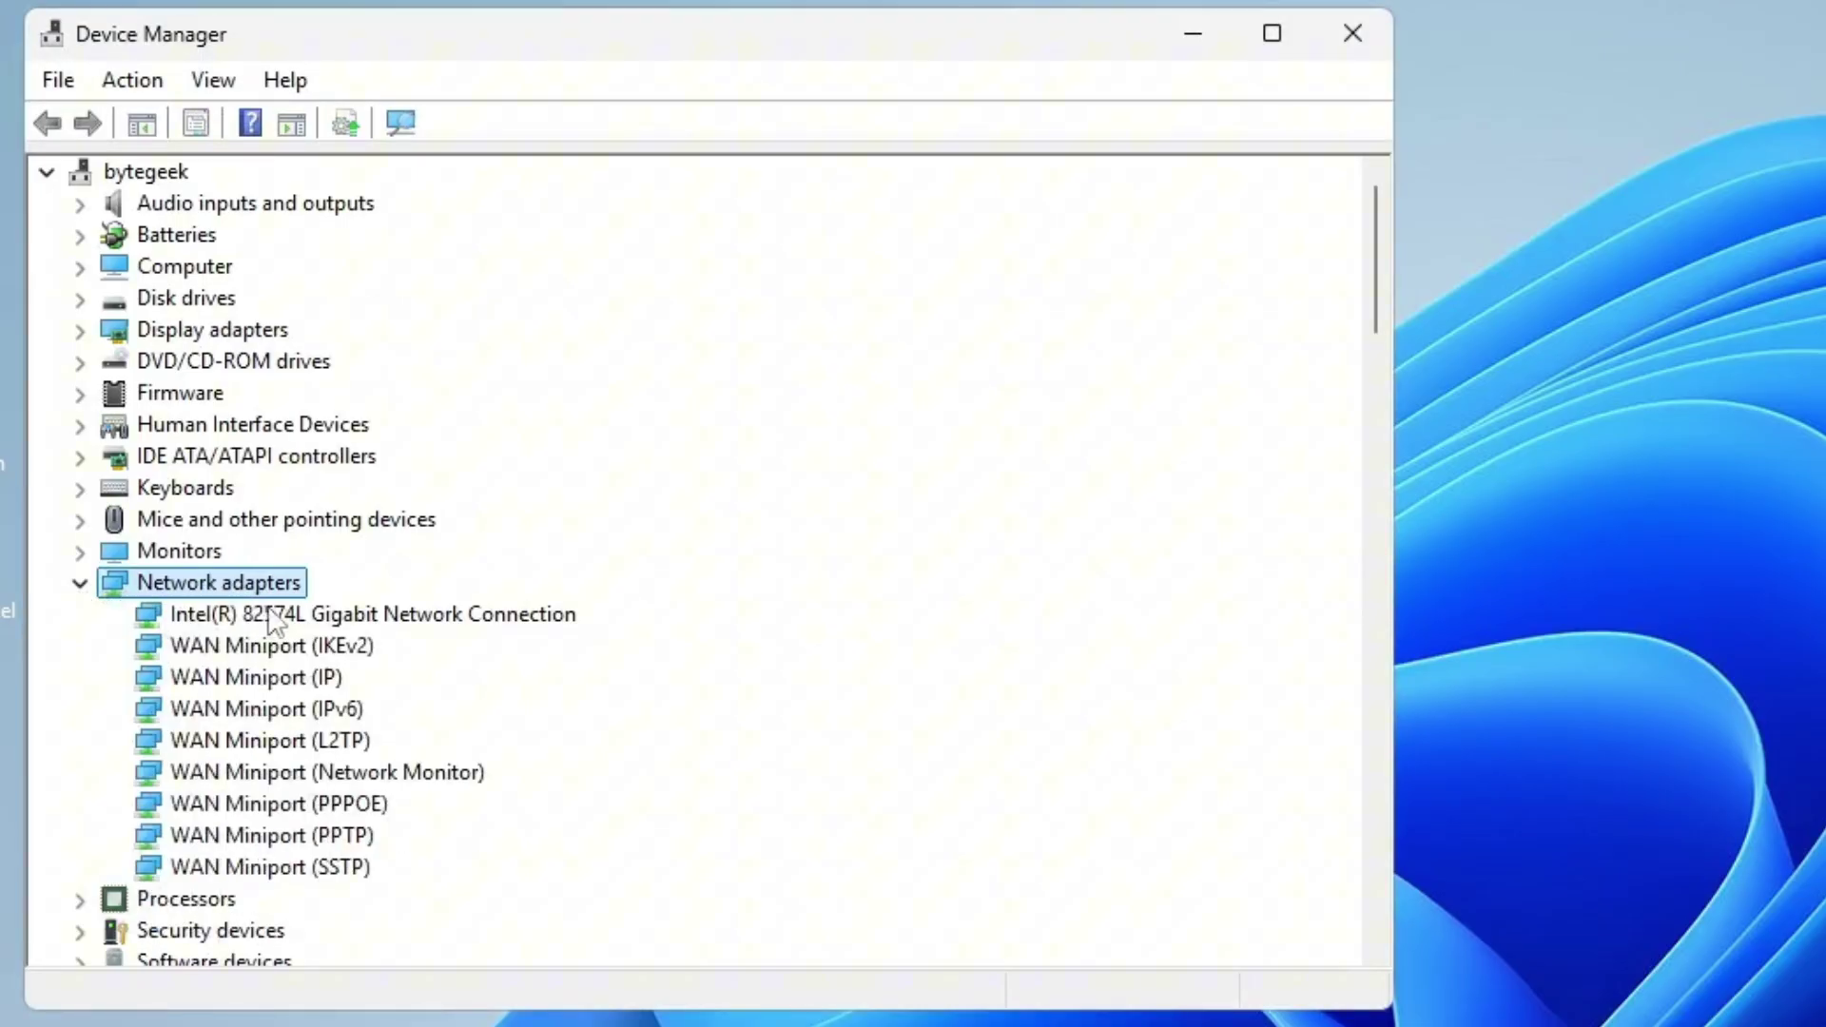
left_click(328, 615)
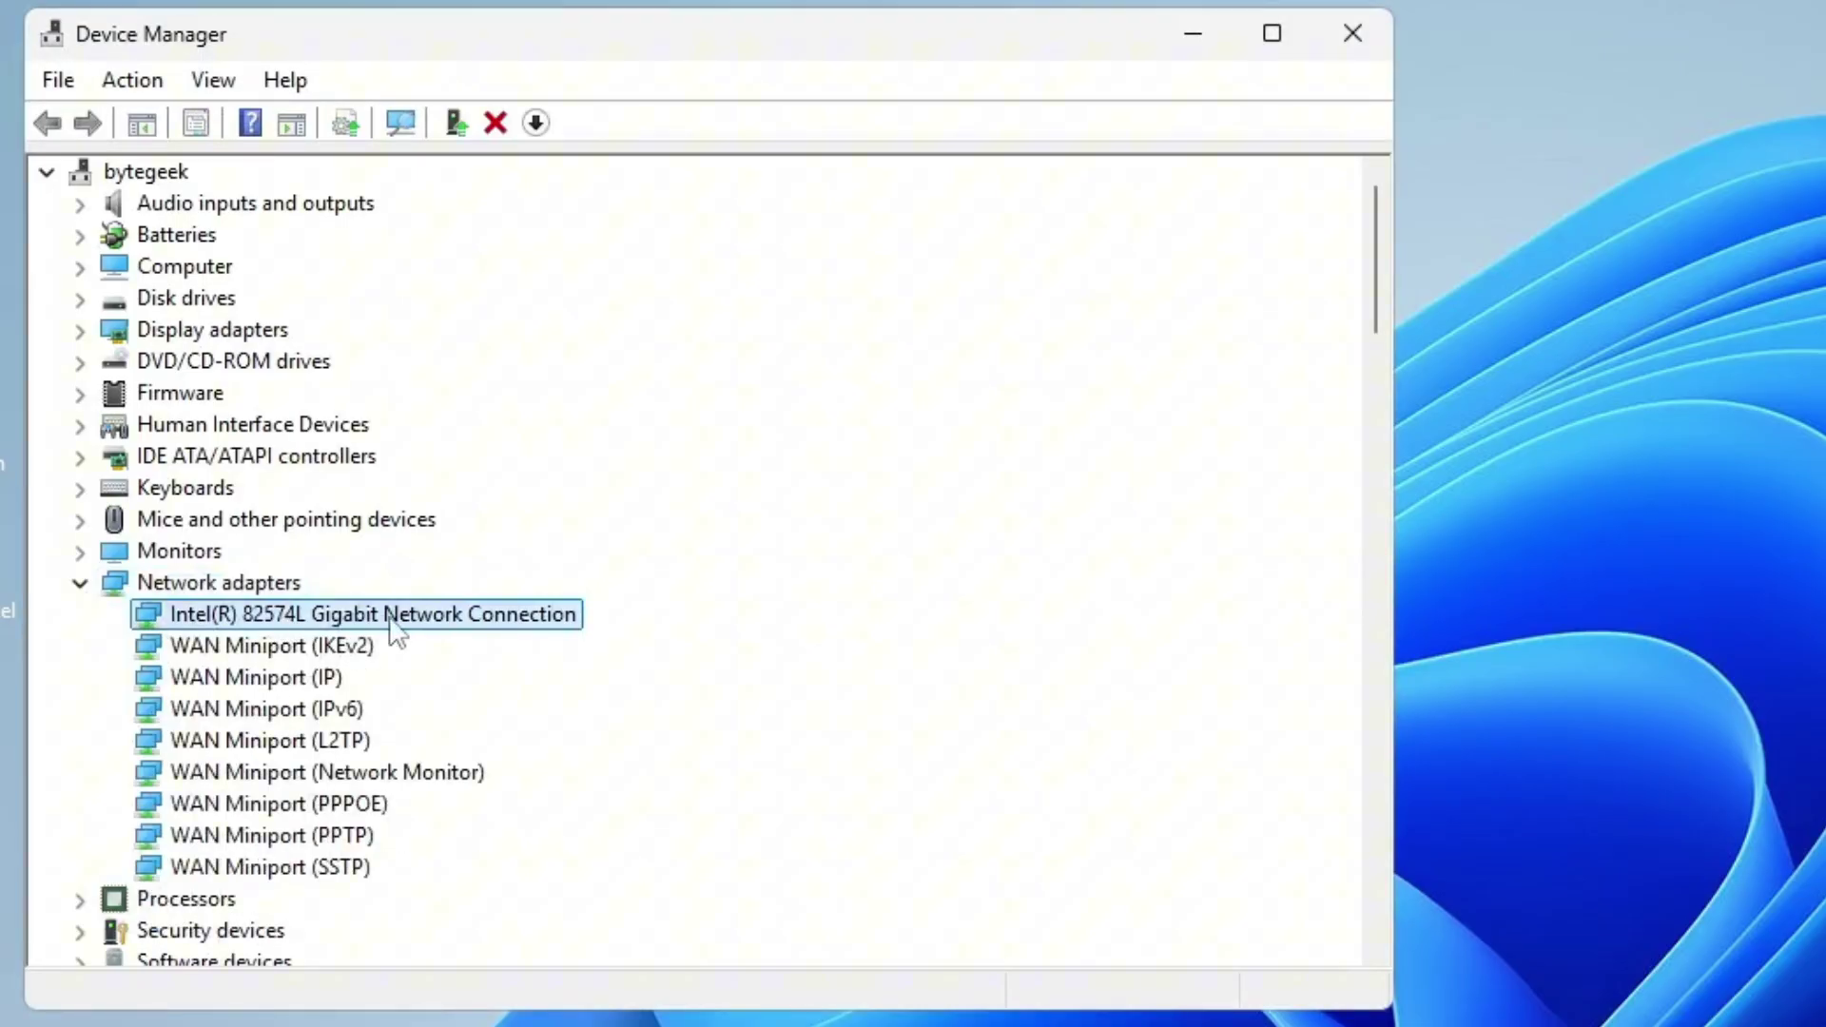
right_click(394, 632)
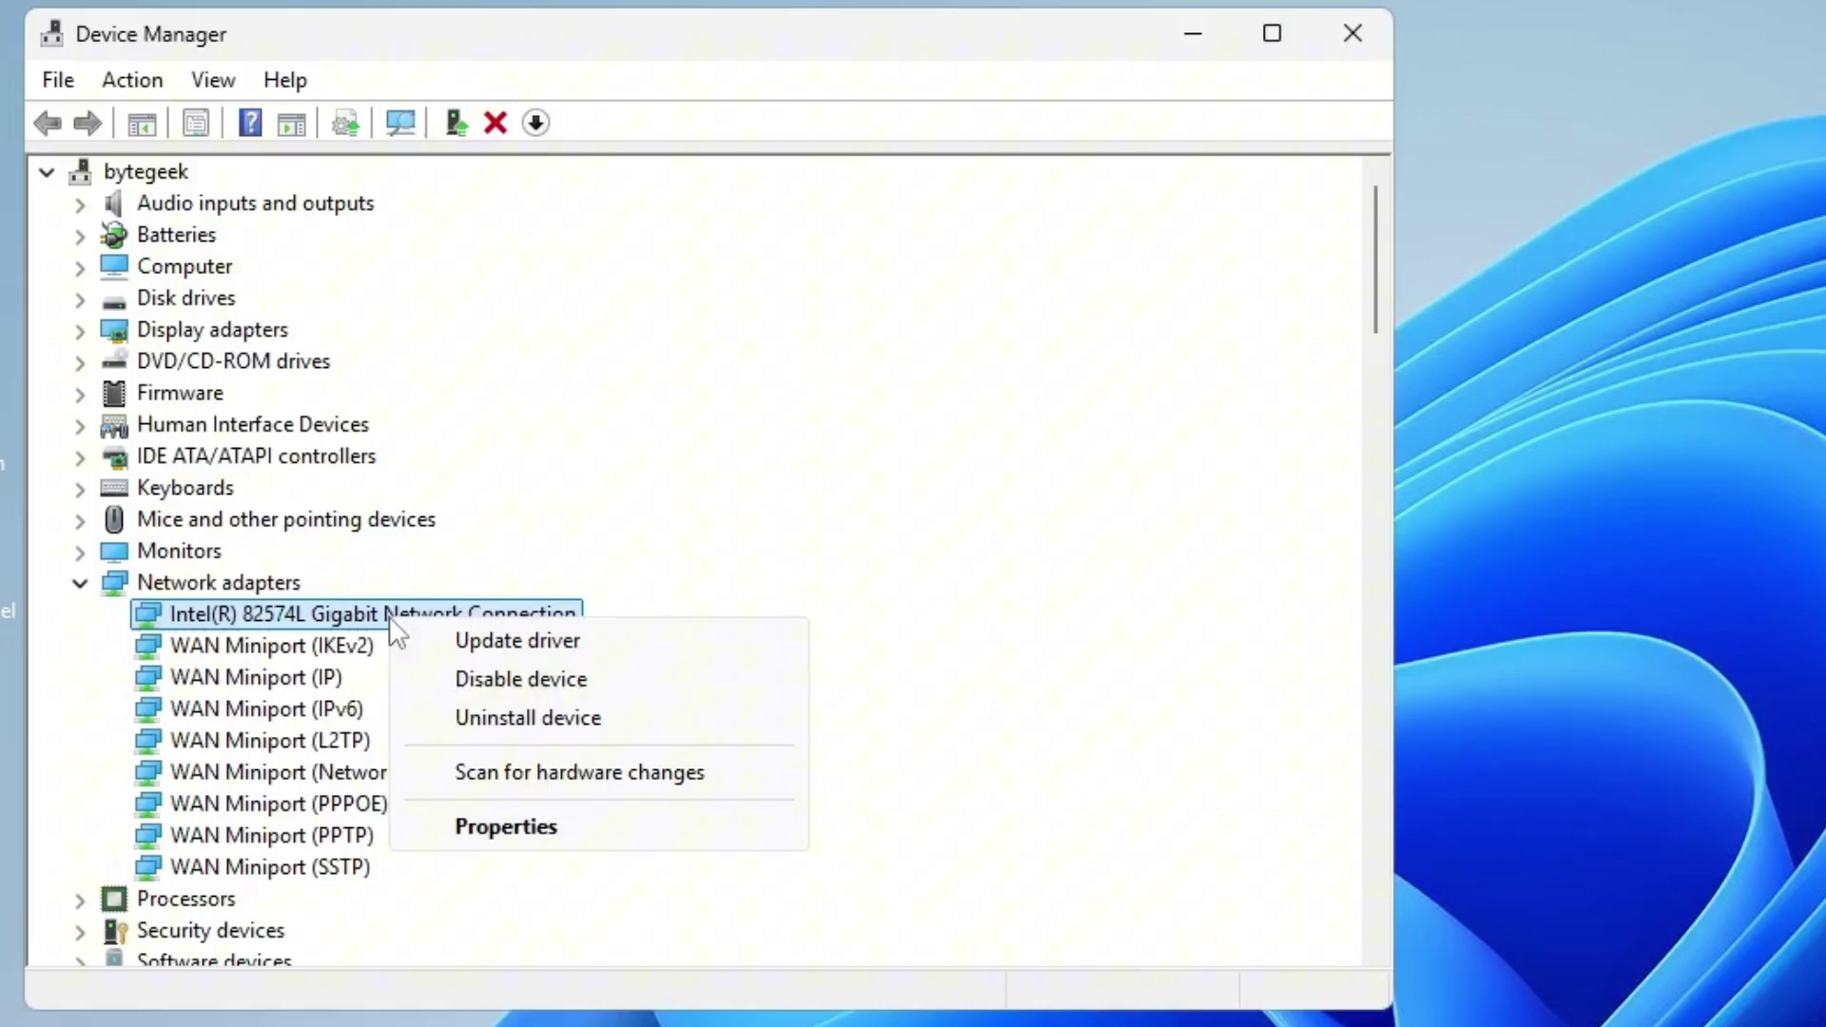
left_click(550, 833)
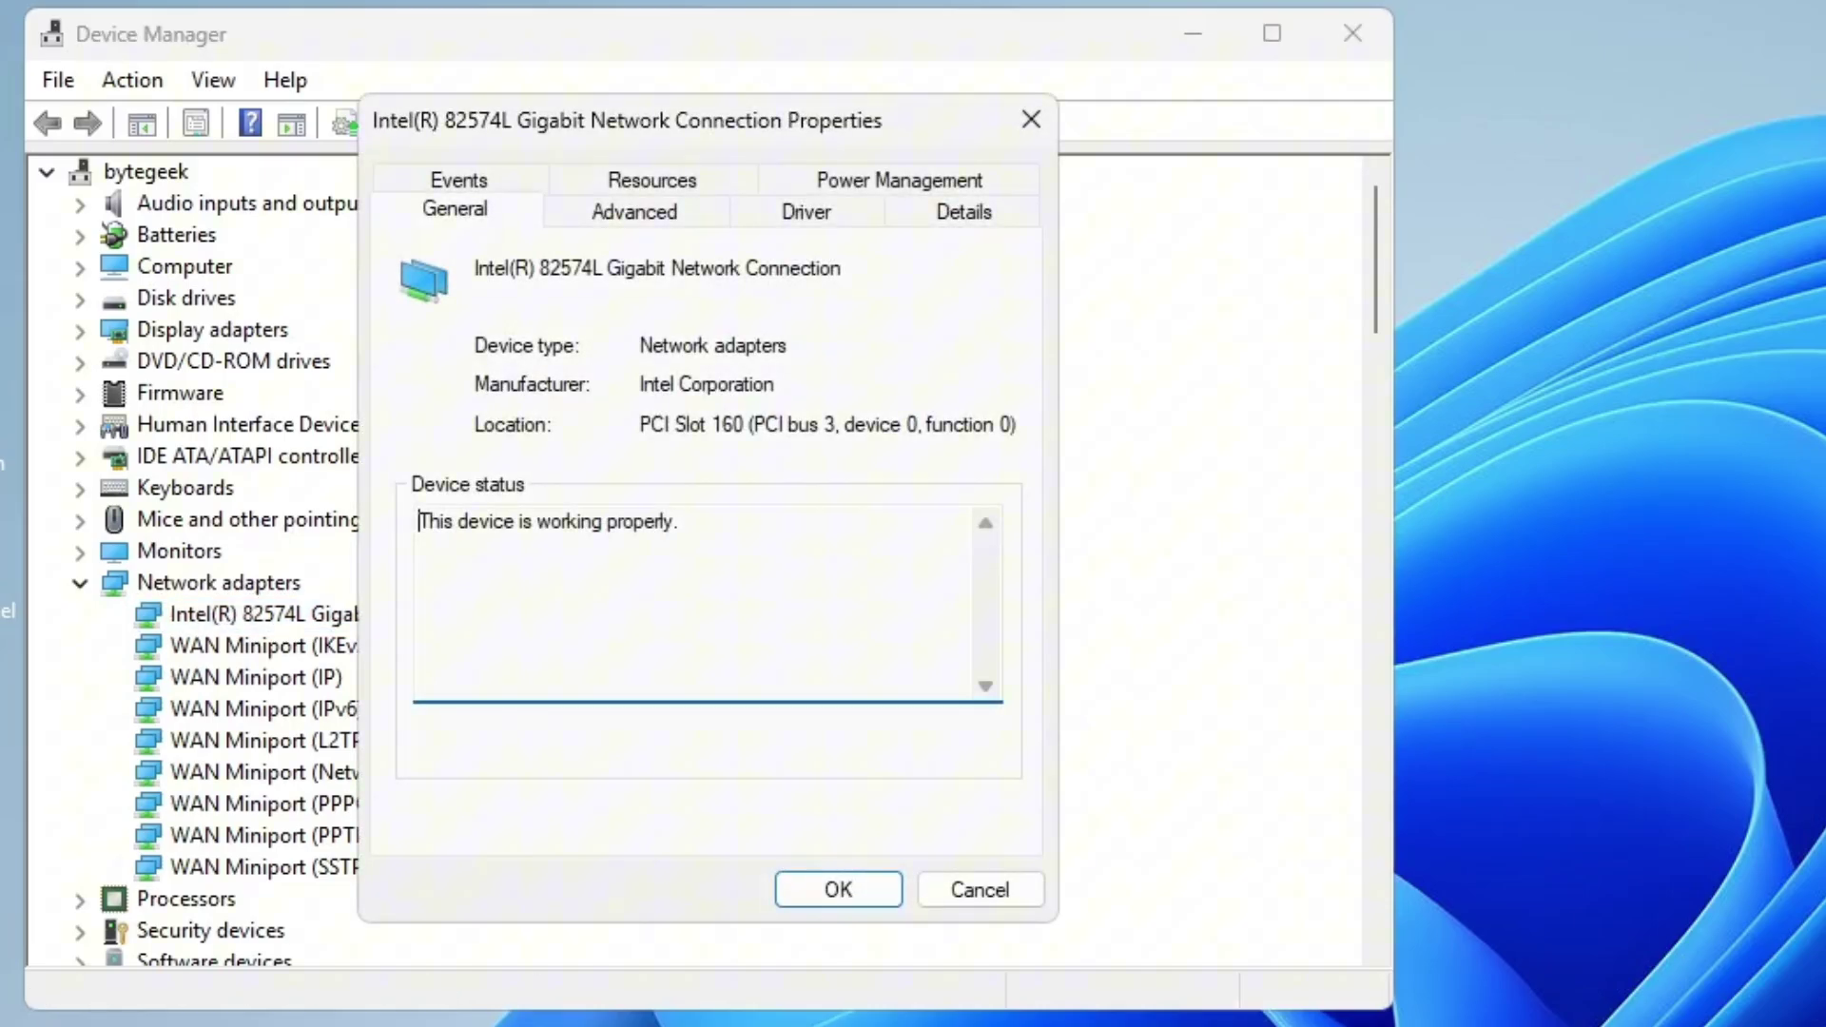
Check the adapter's Microsoft driver 12.19.1.32 and start uninstalling the Intel adapter
left_click(772, 221)
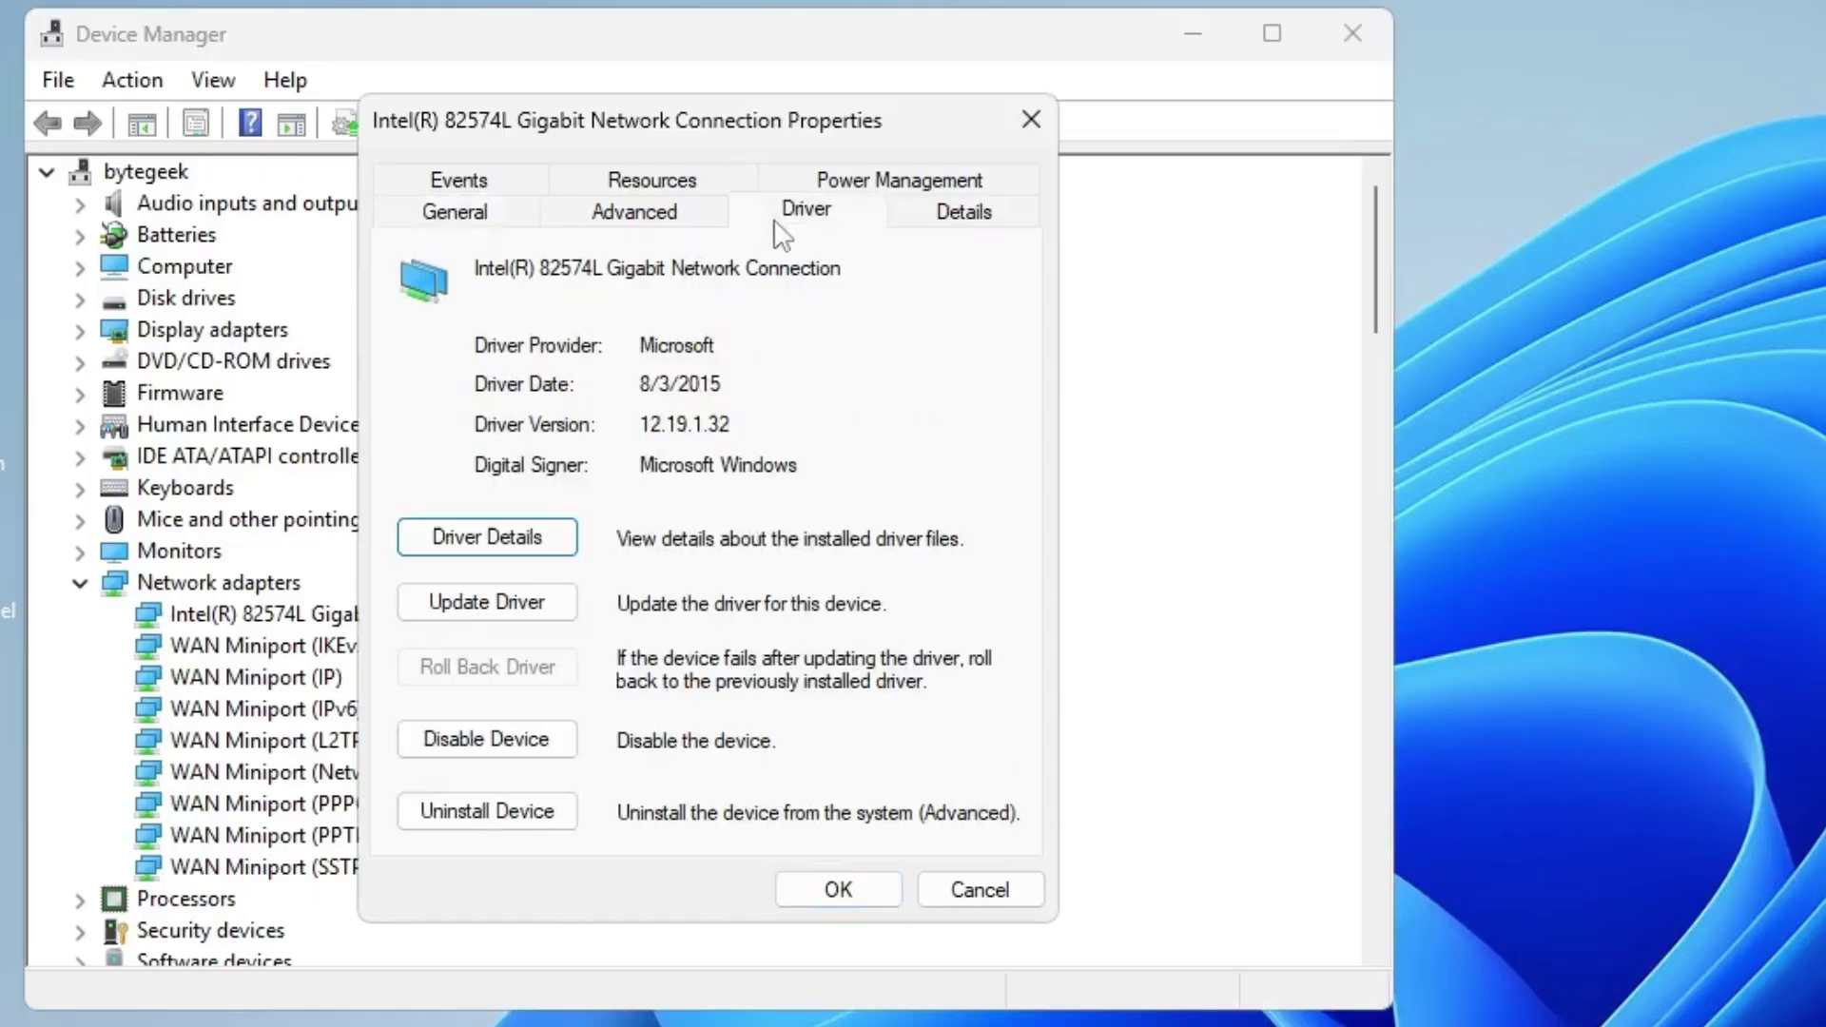
left_click(484, 819)
Confirm the Intel adapter uninstall and select the device list for a hardware rescan
left_click(1521, 852)
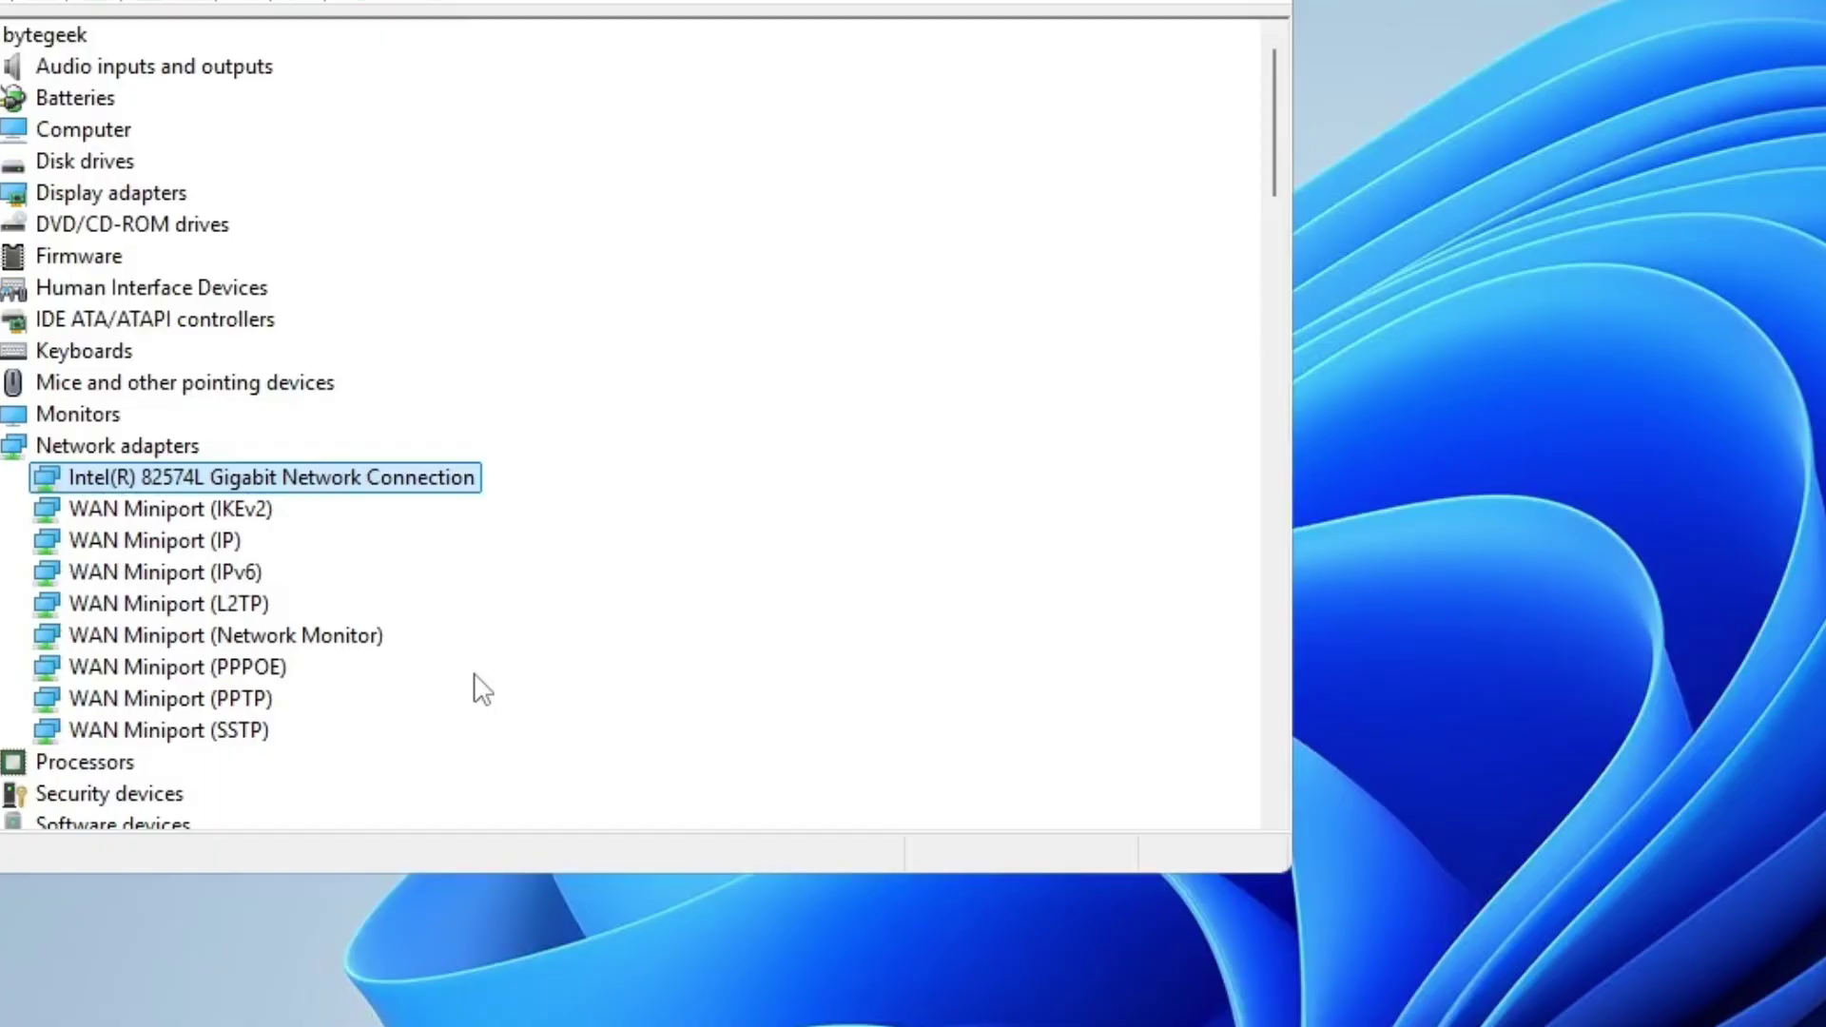
left_click(176, 480)
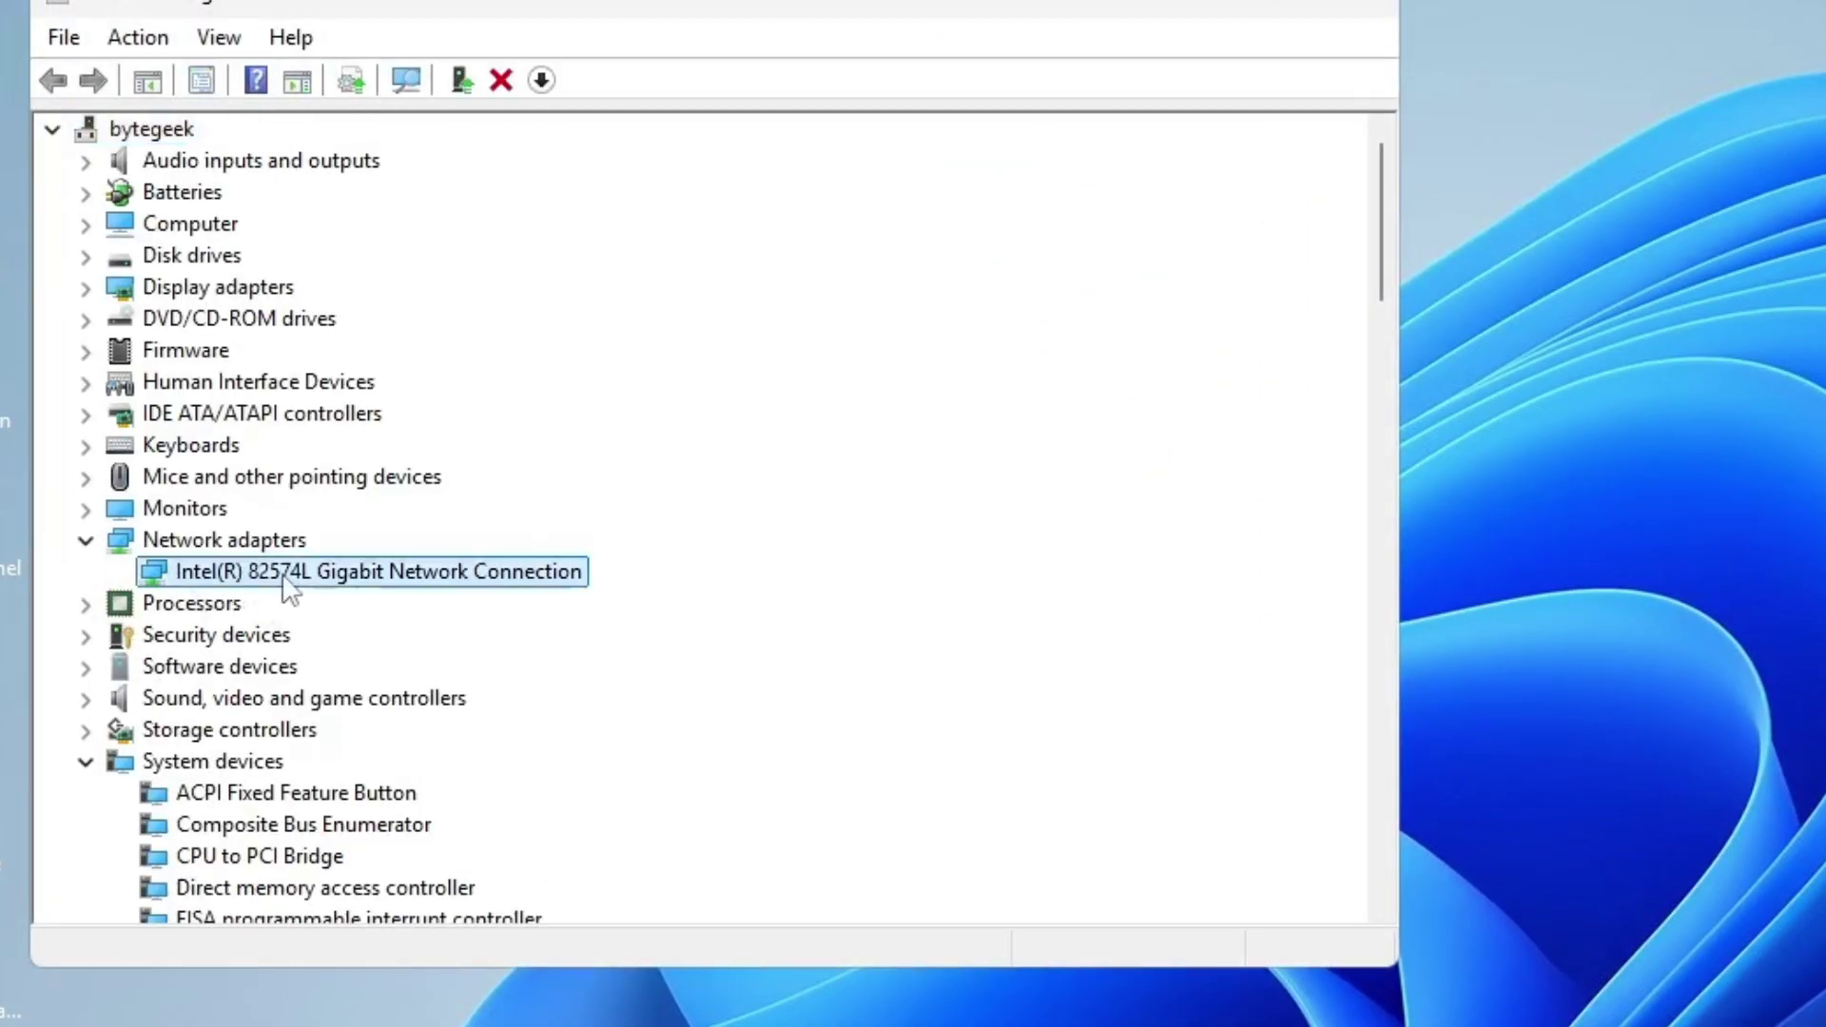
Search automatically for a newer Intel adapter driver and close the 'best driver already installed' result
right_click(344, 573)
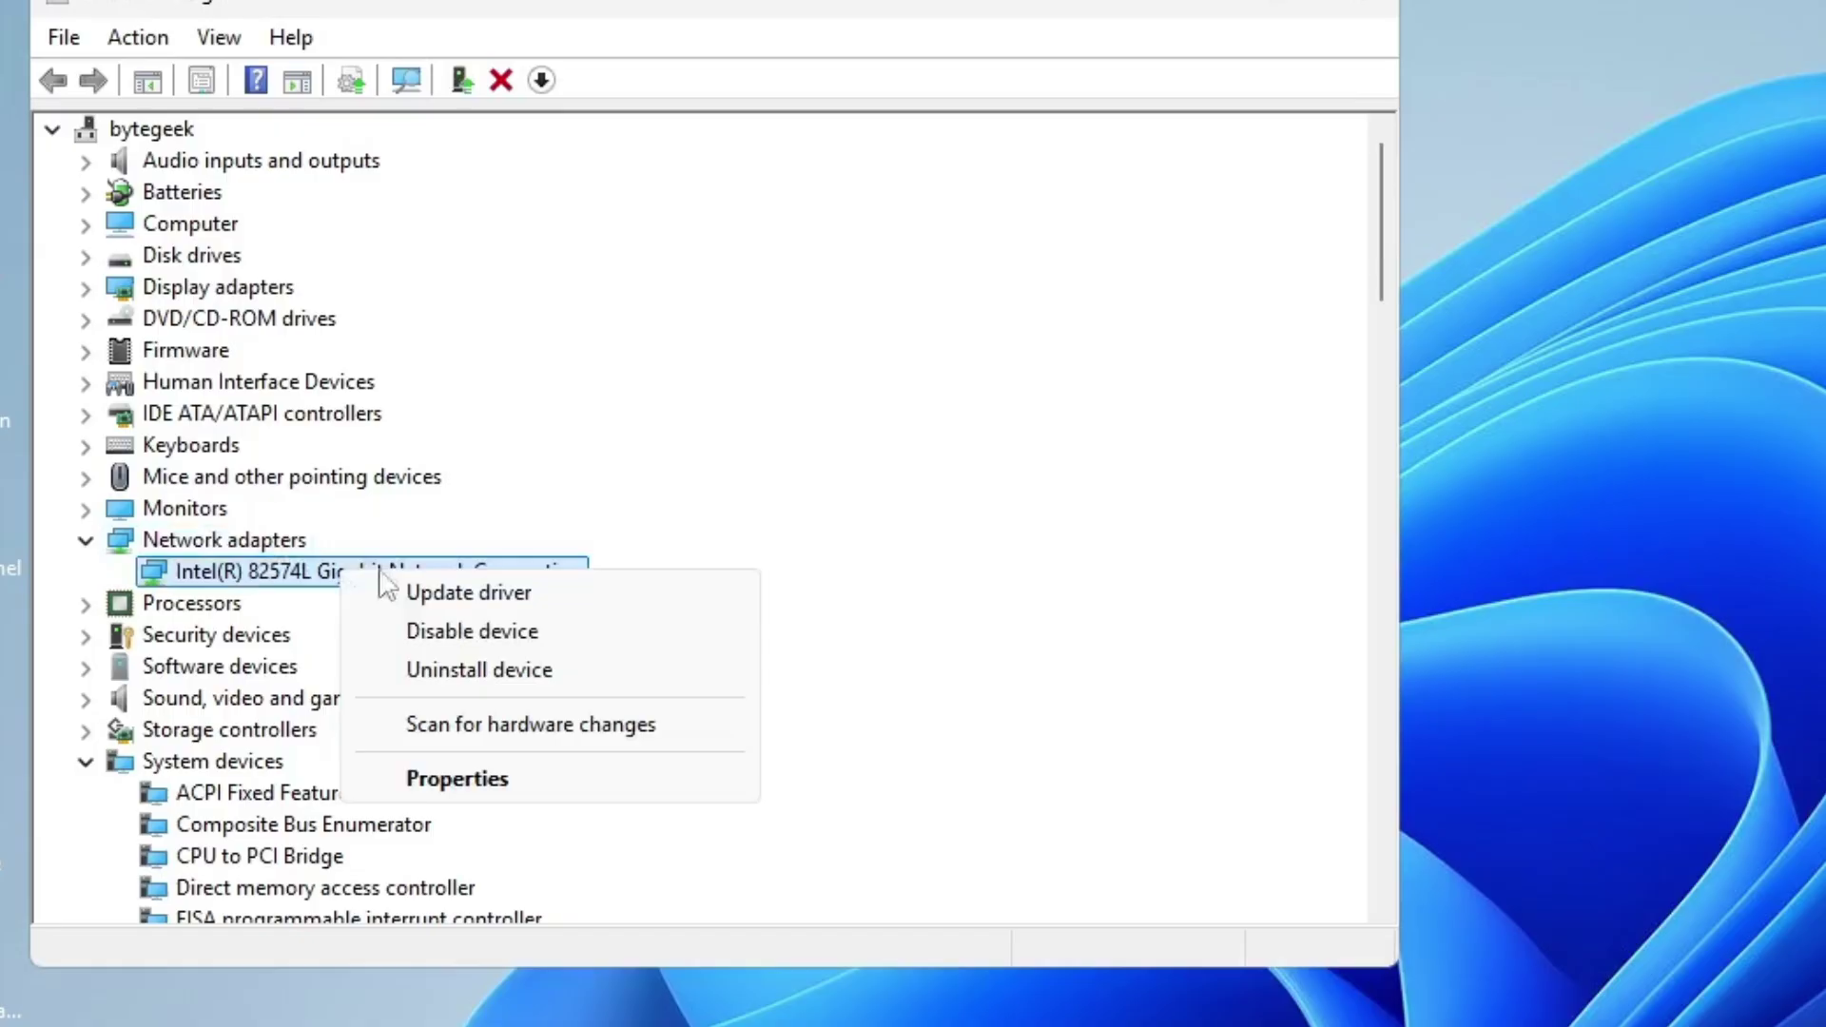
left_click(518, 606)
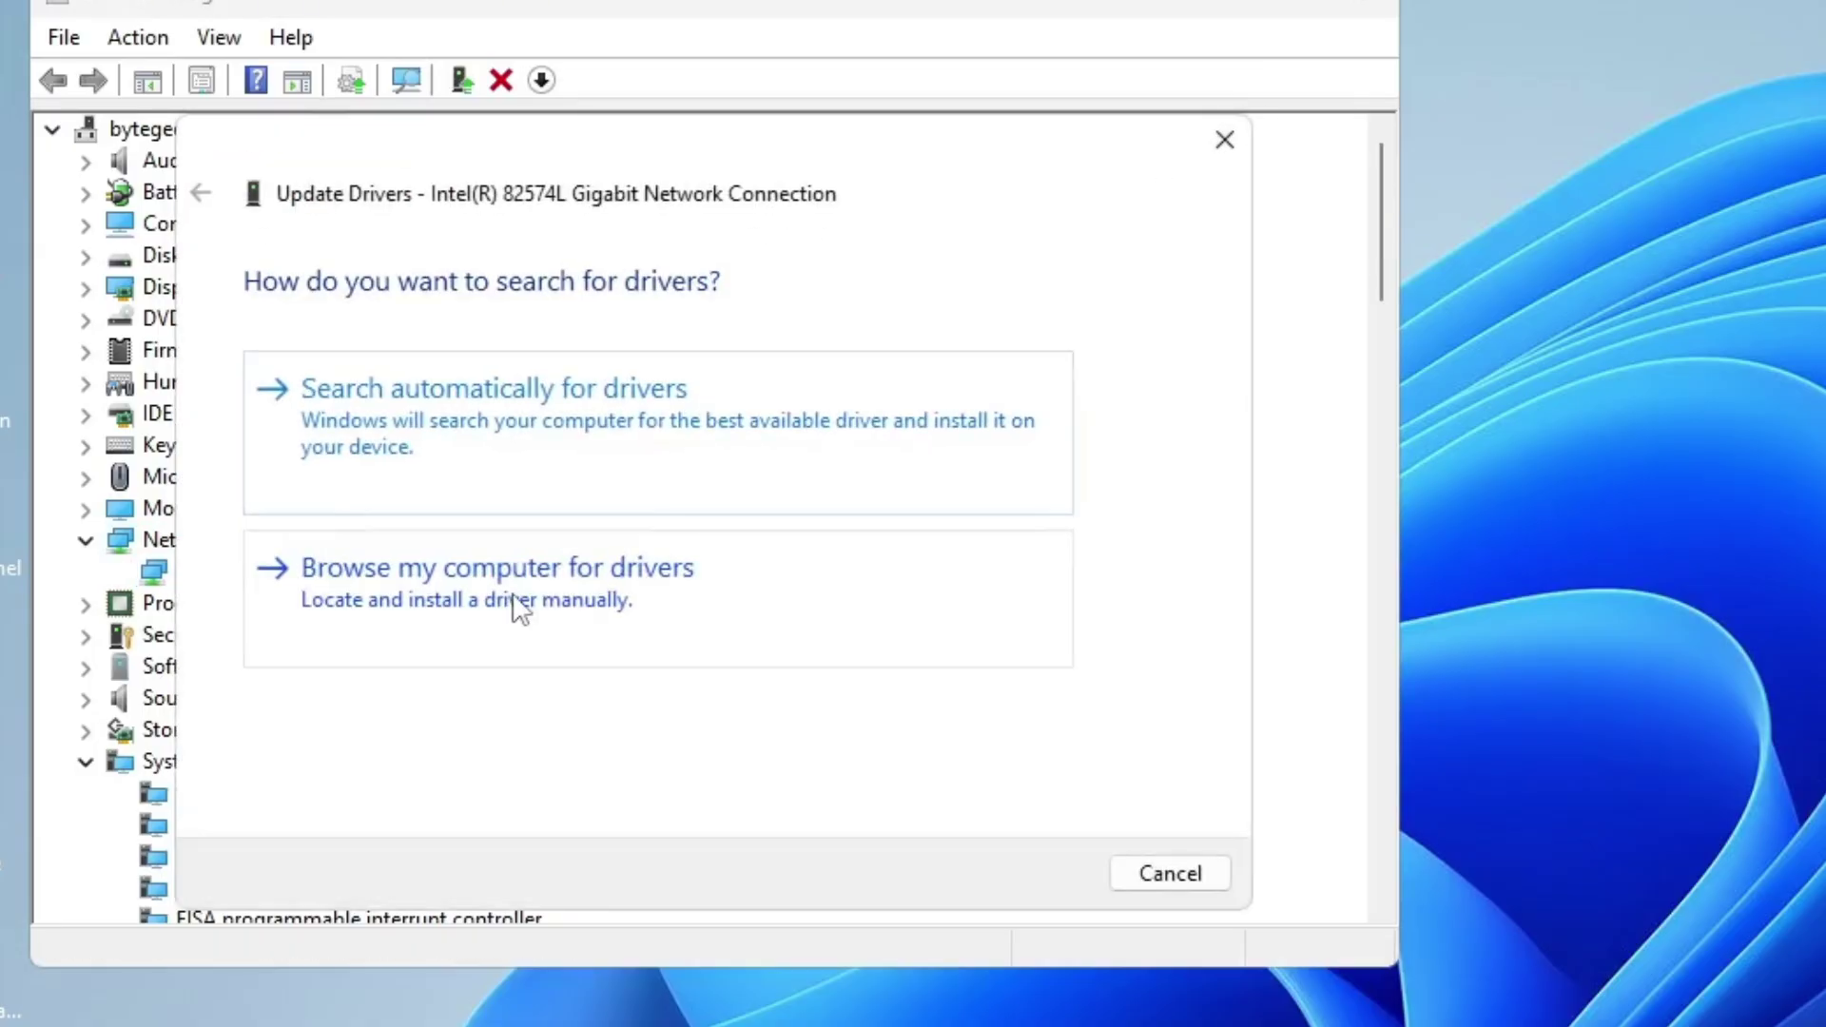
left_click(553, 398)
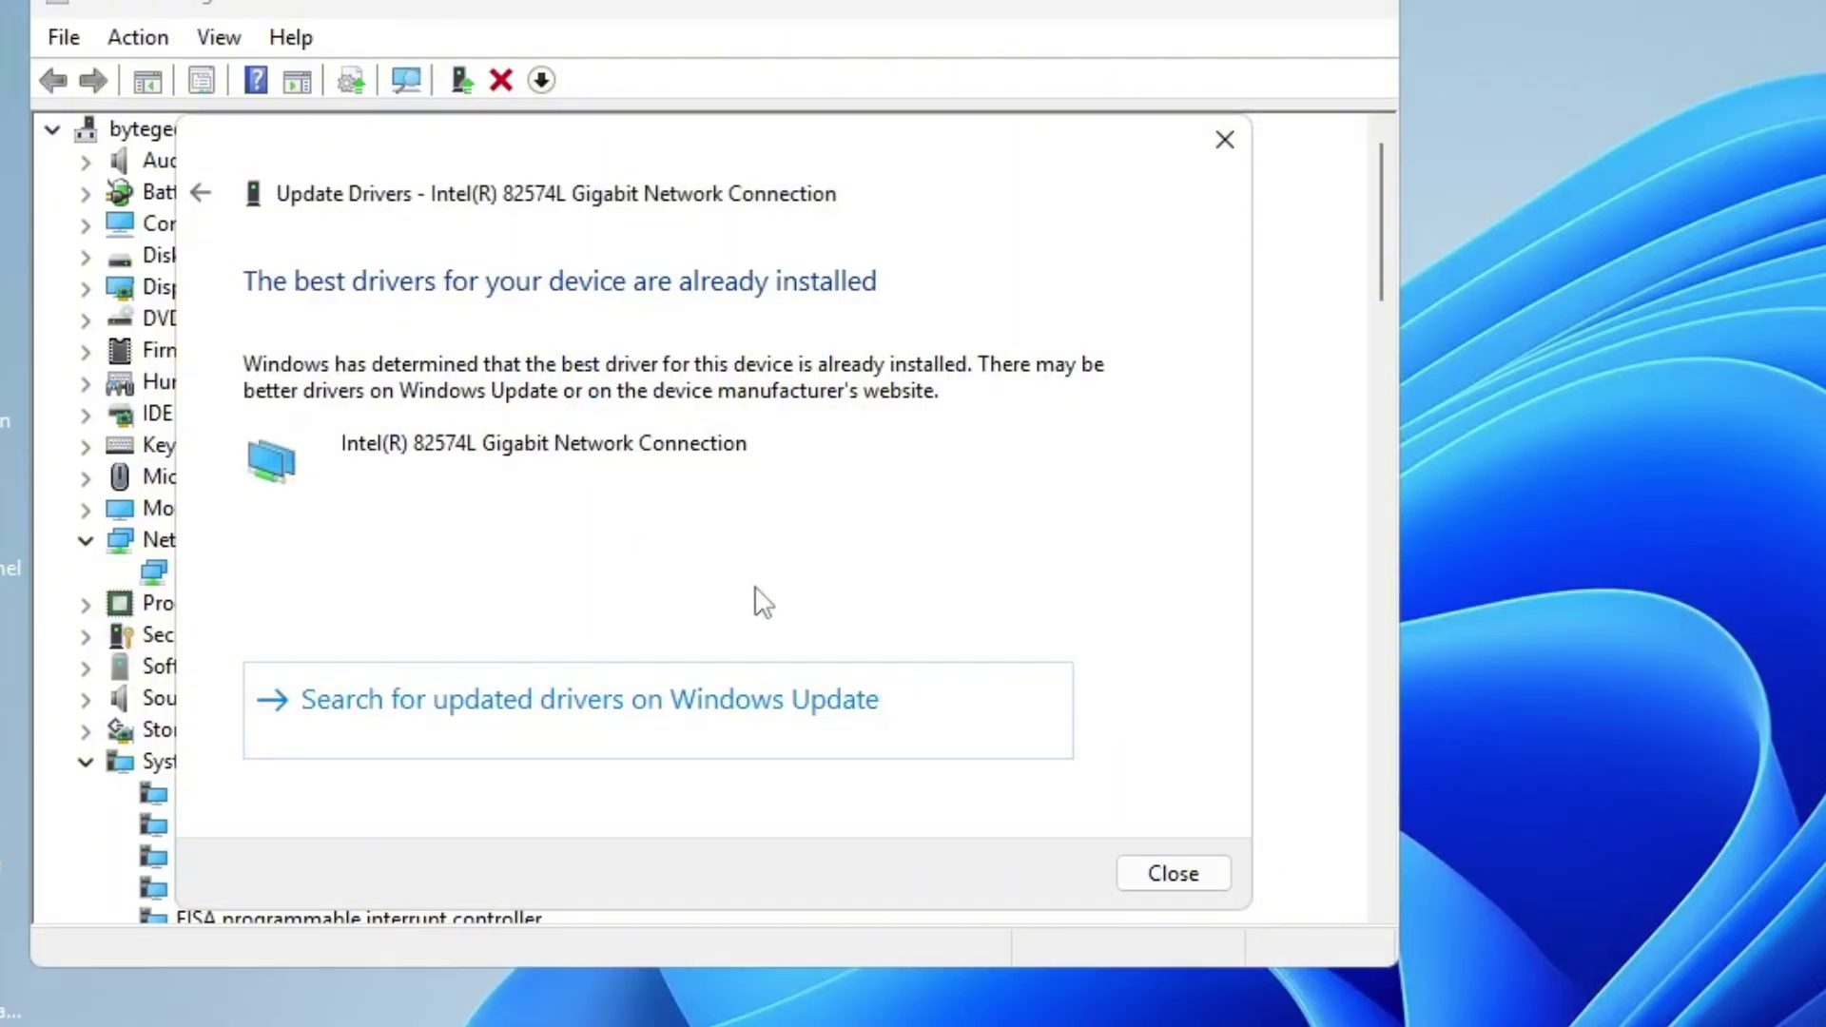
left_click(1172, 873)
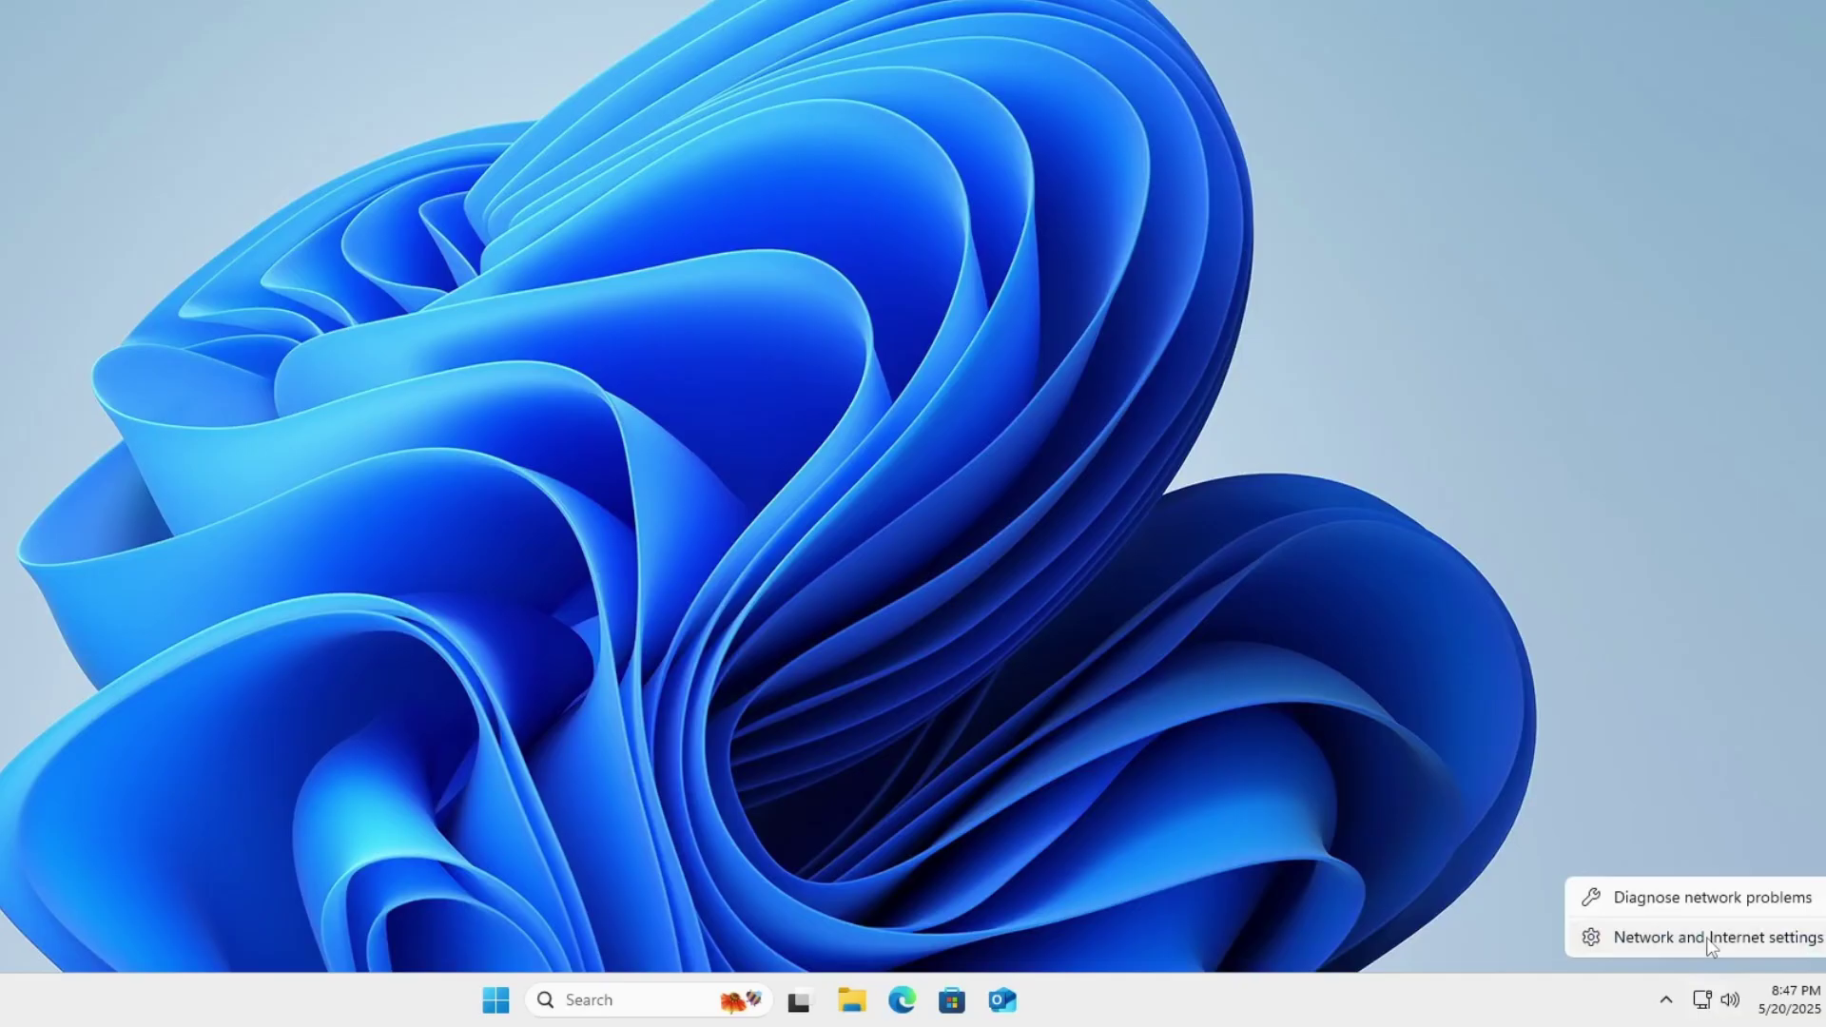
left_click(1670, 938)
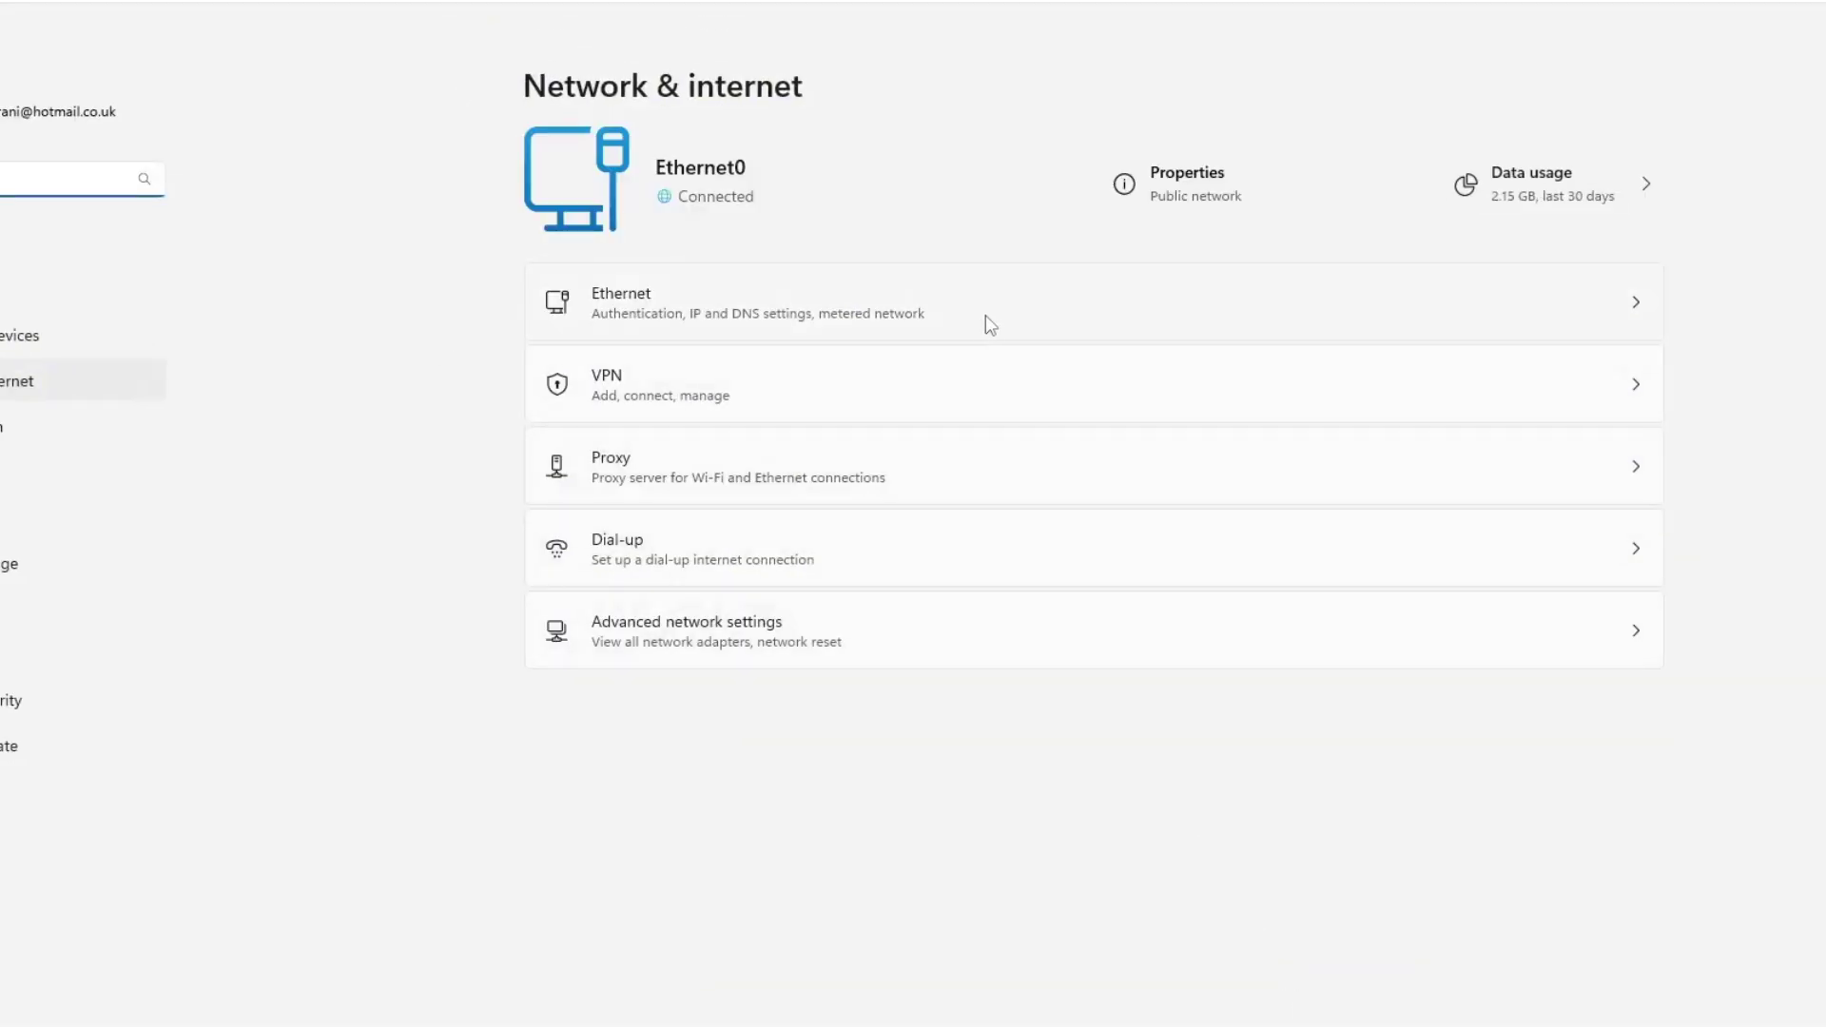
left_click(959, 166)
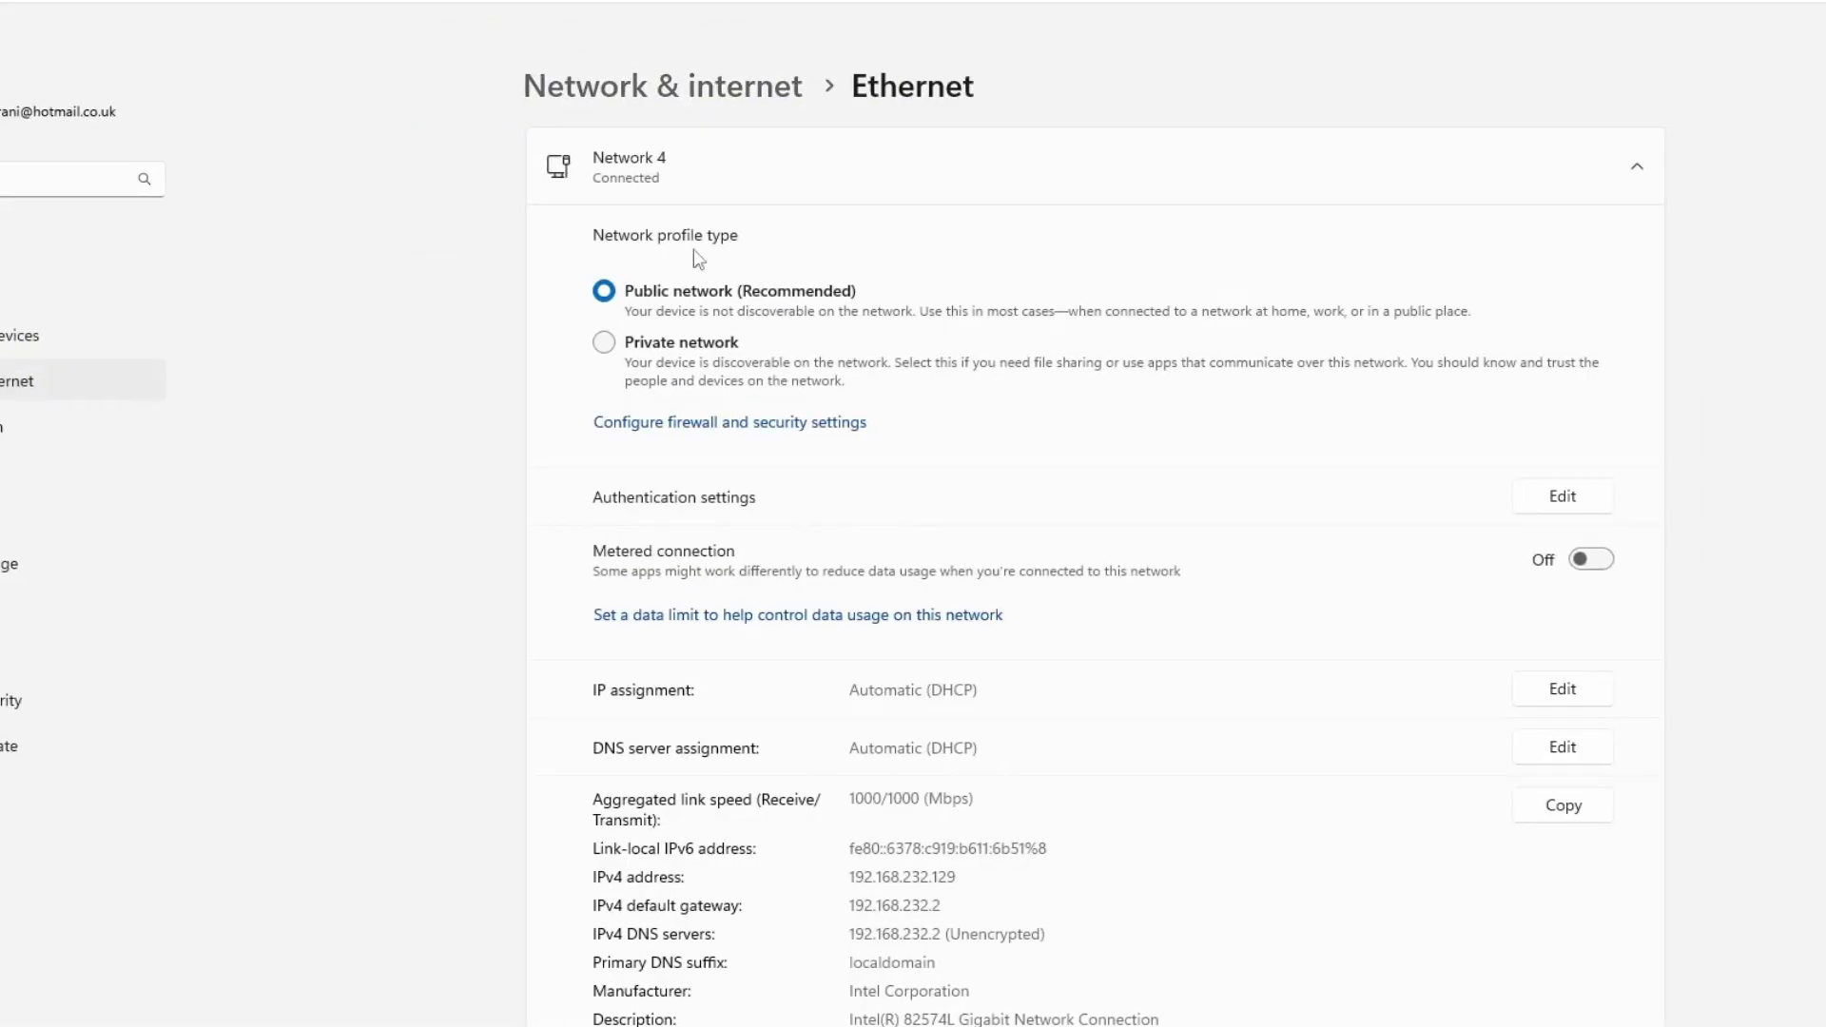
scroll(634, 719, "down", 2)
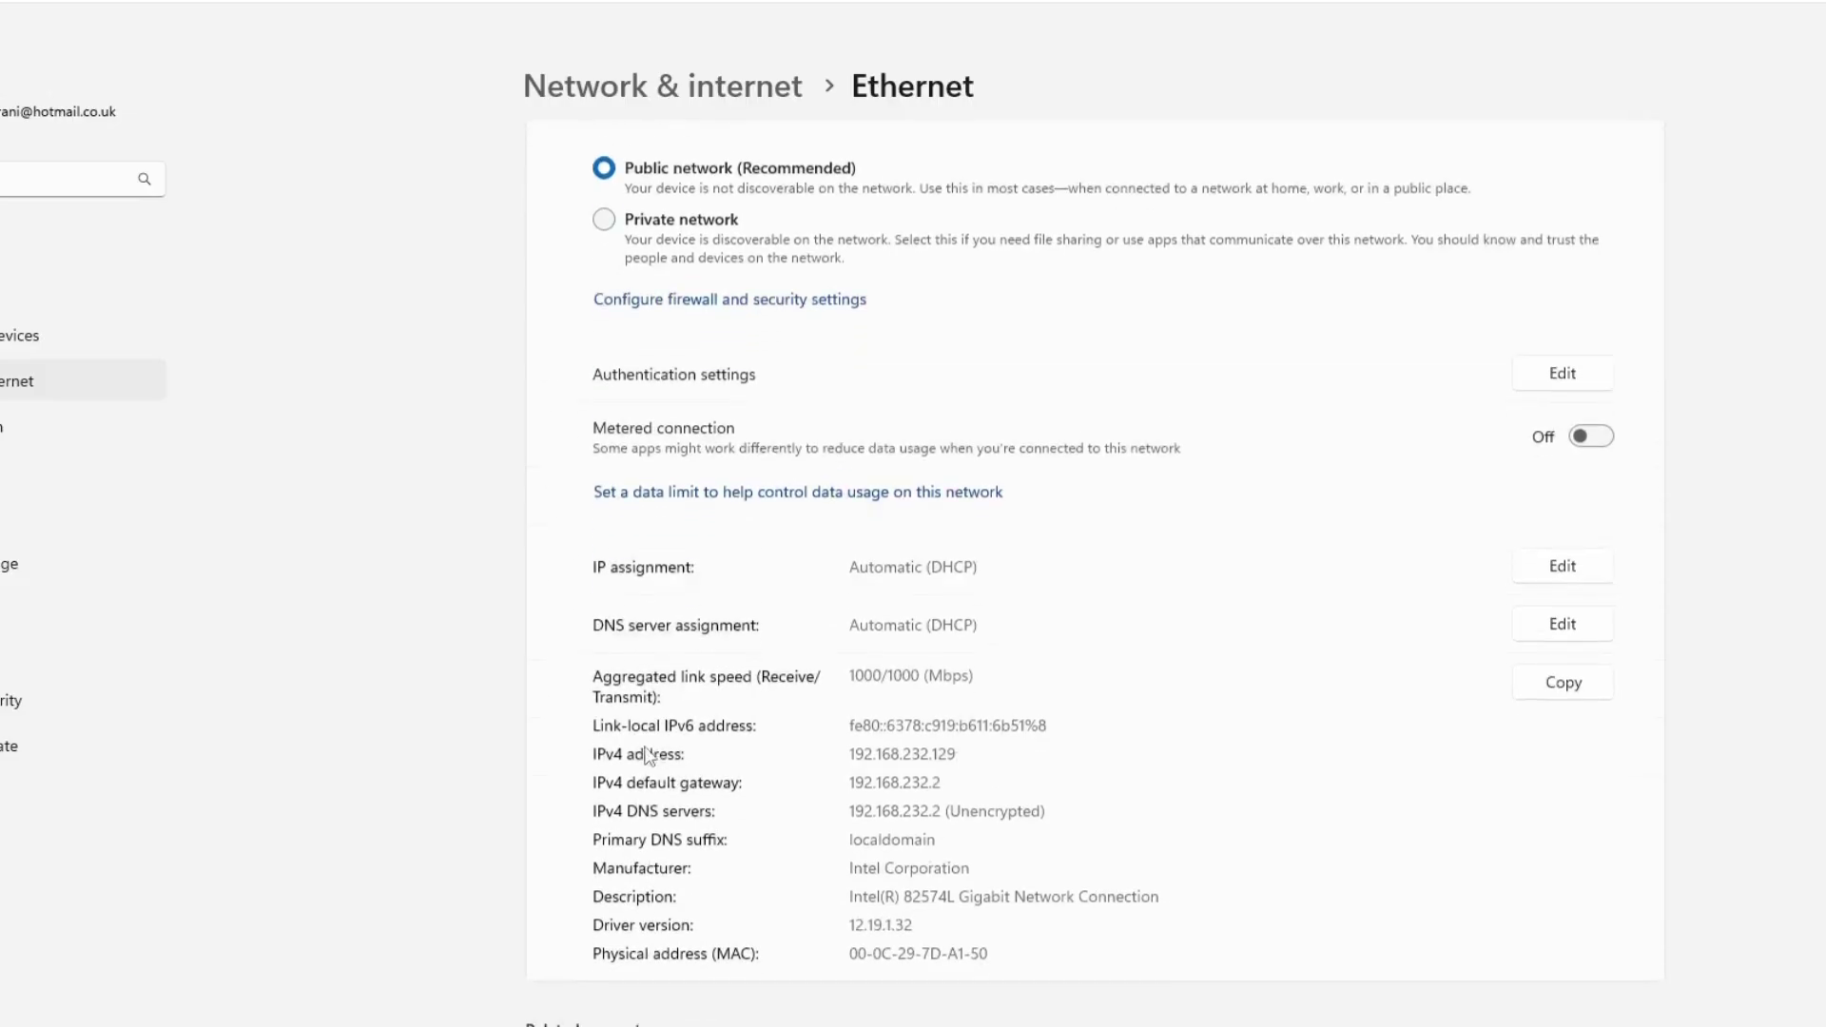